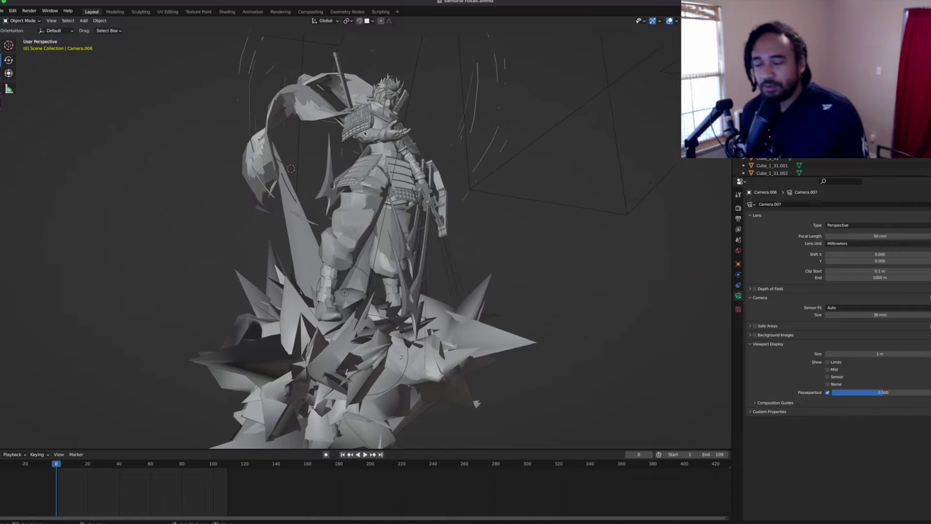
Examine the samurai statue, its swords and its spiky base from all sides in solid shading
{"action": "scroll", "coordinate": [365, 134], "scroll_direction": "right", "scroll_amount": 5}
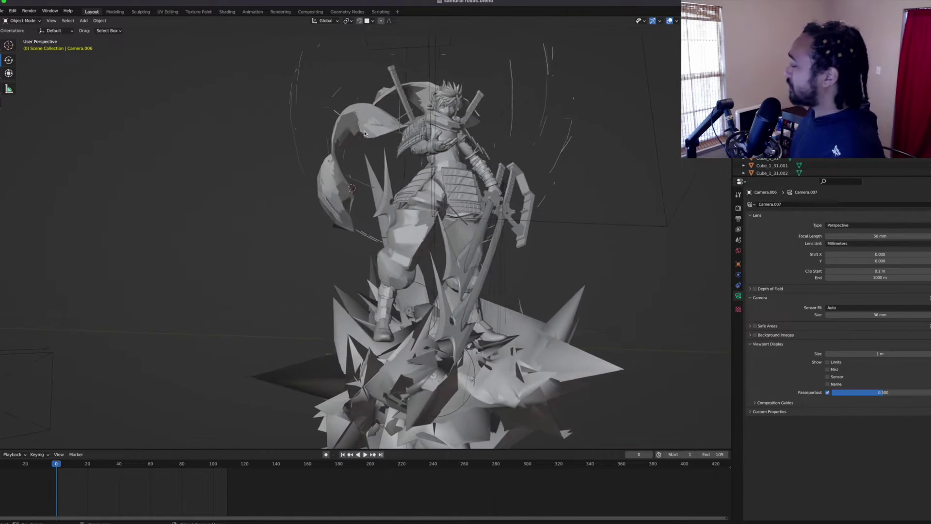
{"action": "scroll", "coordinate": [423, 156], "scroll_direction": "left", "scroll_amount": 3, "text": "shift"}
{"action": "scroll", "coordinate": [424, 156], "scroll_direction": "right", "scroll_amount": 5}
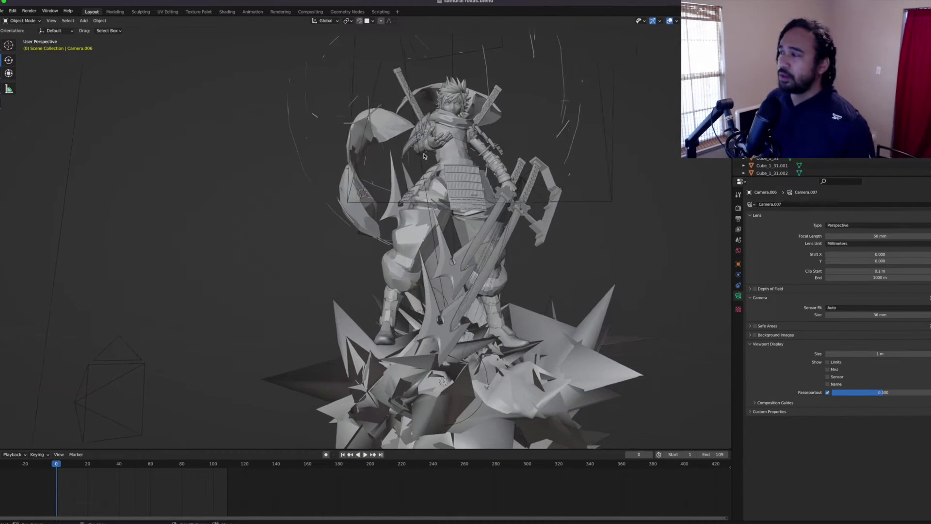
{"action": "scroll", "coordinate": [423, 156], "scroll_direction": "right", "scroll_amount": 4}
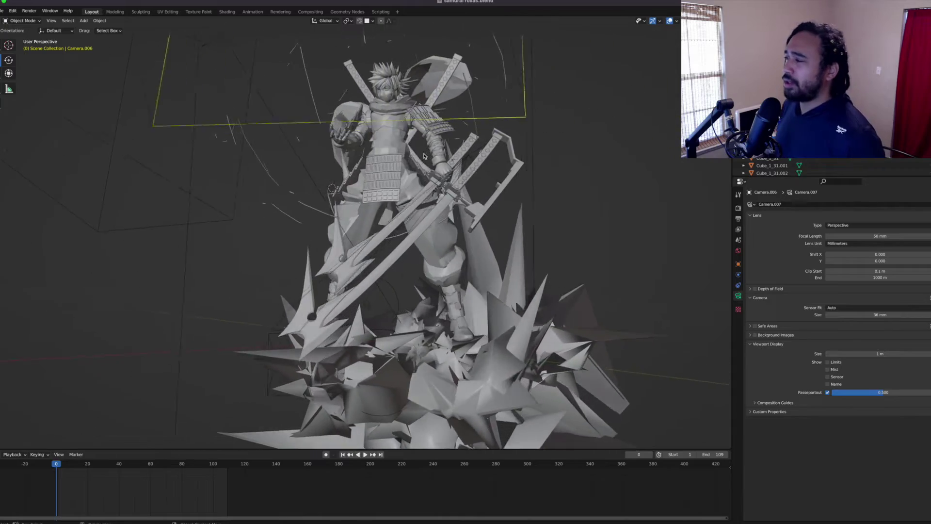
{"action": "scroll", "coordinate": [424, 156], "scroll_direction": "up", "scroll_amount": 5}
{"action": "scroll", "coordinate": [424, 156], "scroll_direction": "left", "scroll_amount": 3}
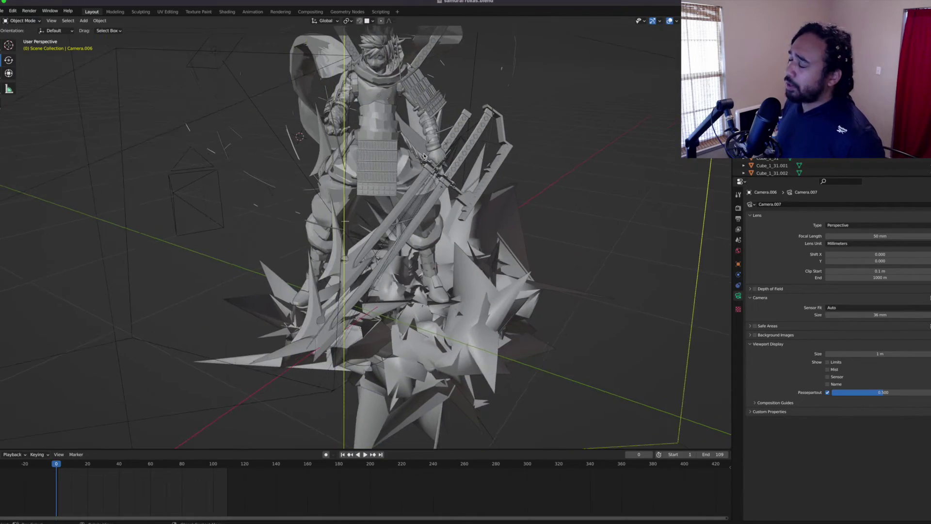
{"action": "scroll", "coordinate": [424, 156], "scroll_direction": "up", "scroll_amount": 3, "text": "shift"}
{"action": "scroll", "coordinate": [423, 157], "scroll_direction": "right", "scroll_amount": 4}
{"action": "scroll", "coordinate": [424, 156], "scroll_direction": "right", "scroll_amount": 4}
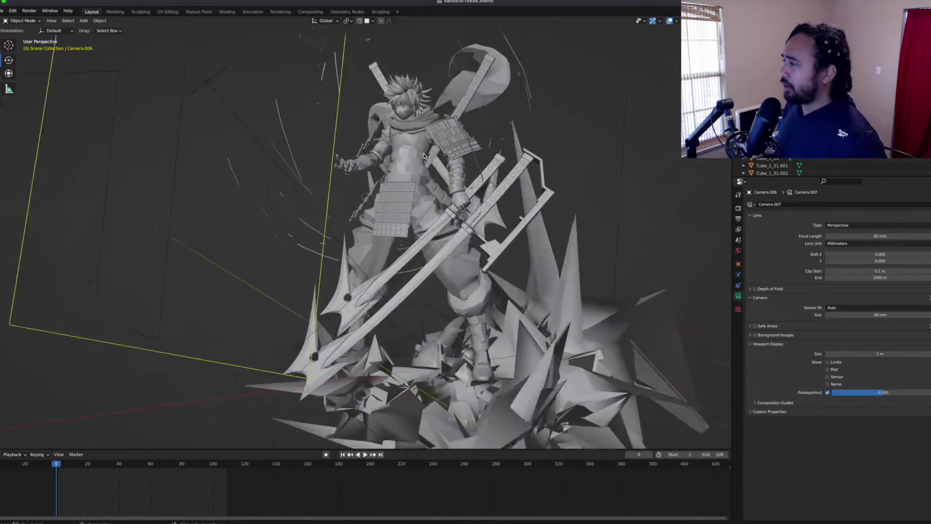
{"action": "scroll", "coordinate": [424, 156], "scroll_direction": "down", "scroll_amount": 4}
{"action": "scroll", "coordinate": [424, 156], "scroll_direction": "down", "scroll_amount": 2, "text": "shift"}
{"action": "scroll", "coordinate": [424, 156], "scroll_direction": "right", "scroll_amount": 10}
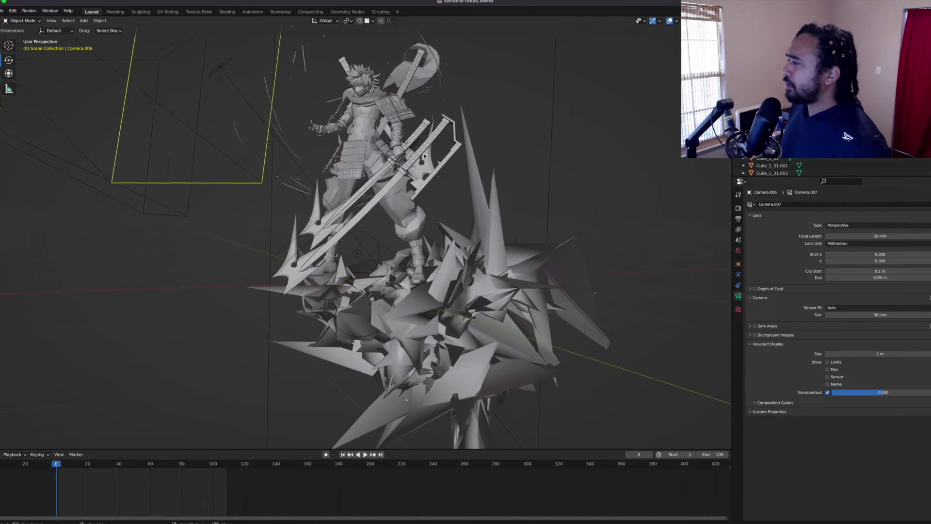
{"action": "scroll", "coordinate": [409, 159], "scroll_direction": "right", "scroll_amount": 10}
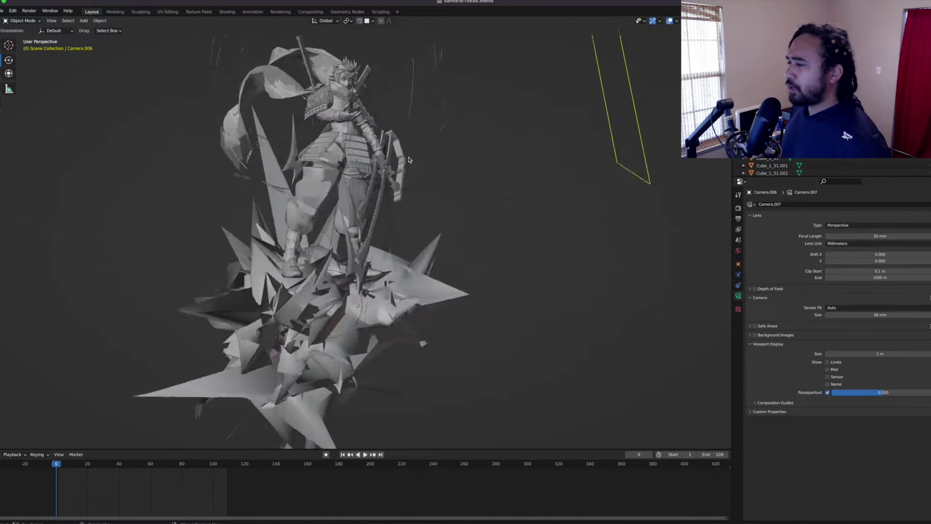
{"action": "scroll", "coordinate": [409, 159], "scroll_direction": "right", "scroll_amount": 5}
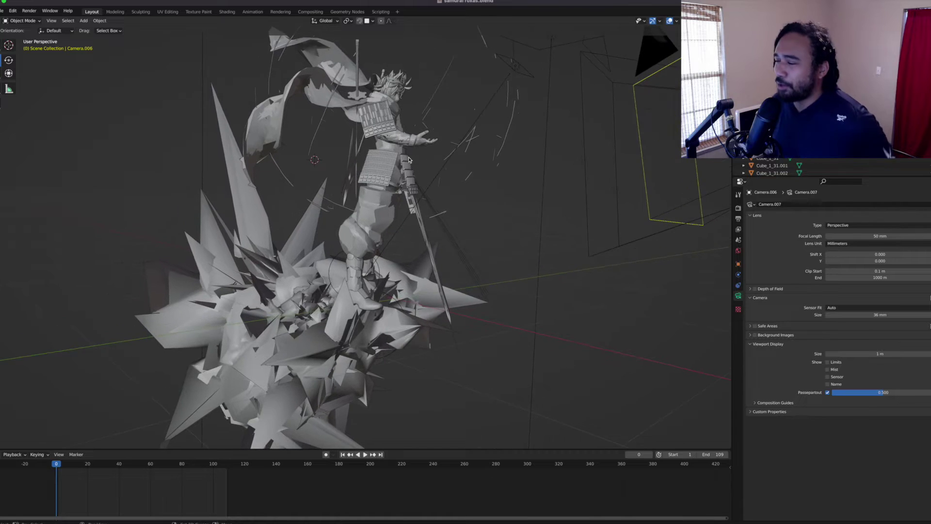
{"action": "scroll", "coordinate": [409, 160], "scroll_direction": "right", "scroll_amount": 10}
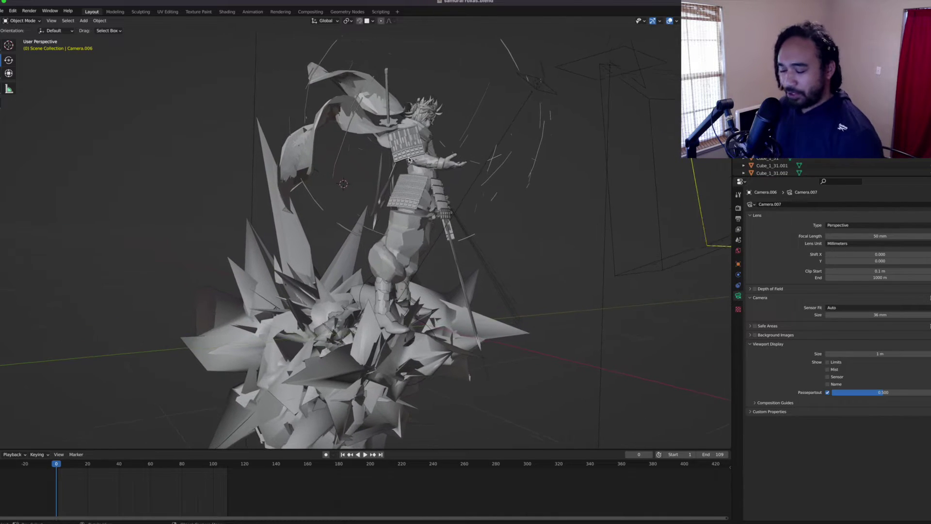
{"action": "scroll", "coordinate": [423, 148], "scroll_direction": "right", "scroll_amount": 3}
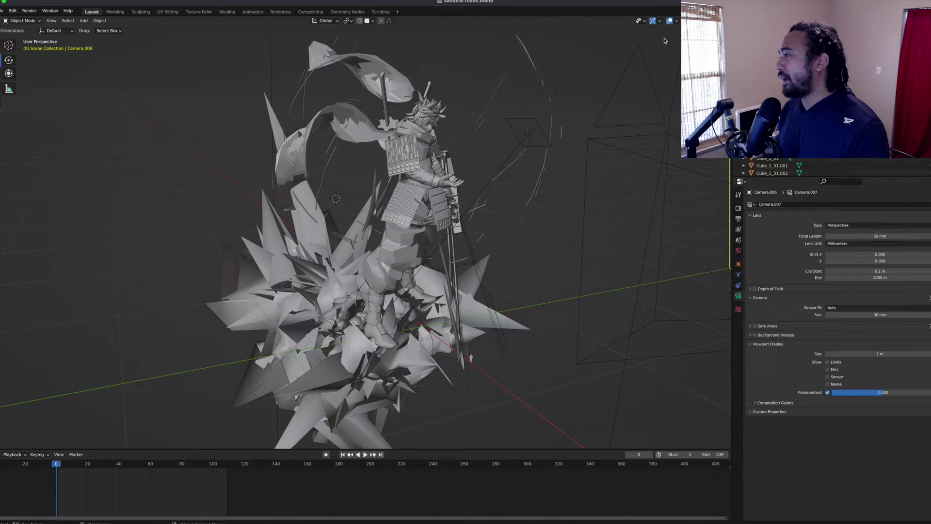
Display the samurai scene with its materials and examine the character, scarf, swords and glowing crystals from several angles
{"action": "key", "text": "z"}
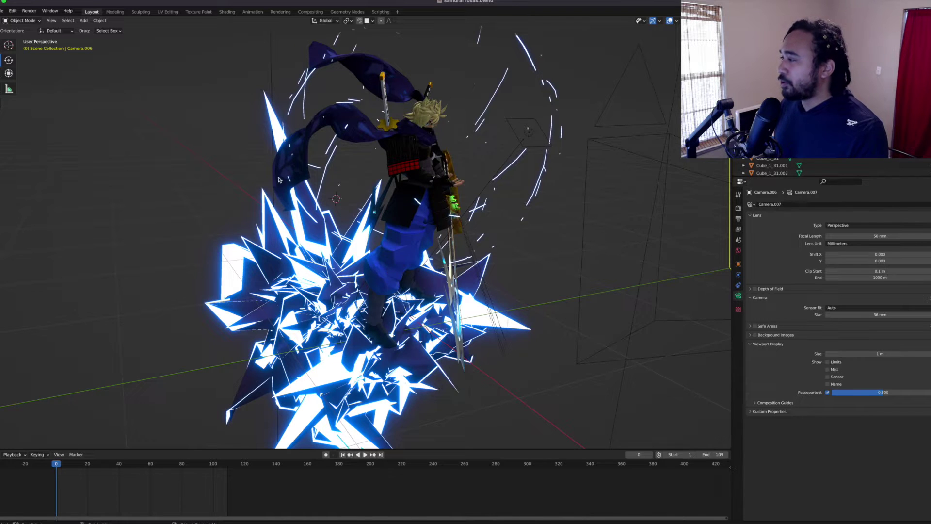
{"action": "scroll", "coordinate": [424, 142], "scroll_direction": "right", "scroll_amount": 10}
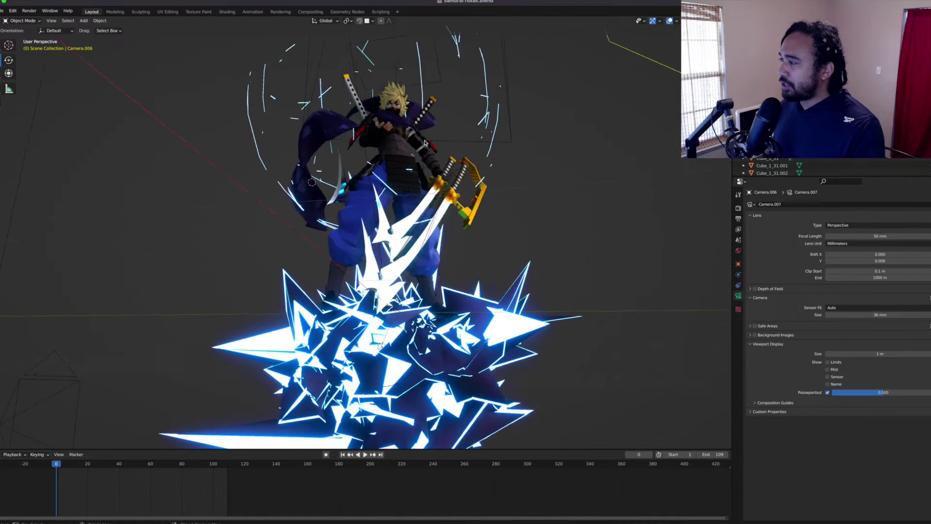
{"action": "scroll", "coordinate": [424, 142], "scroll_direction": "left", "scroll_amount": 6}
{"action": "scroll", "coordinate": [424, 143], "scroll_direction": "left", "scroll_amount": 6}
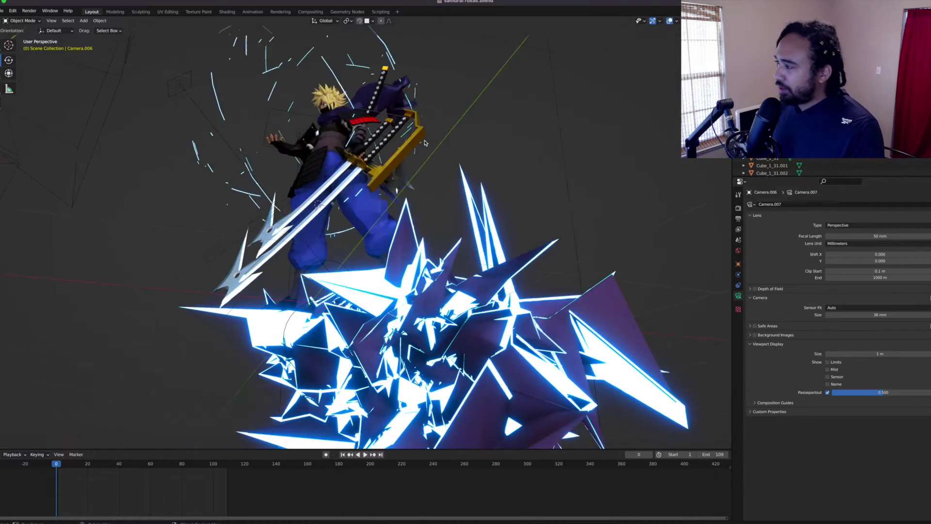
{"action": "scroll", "coordinate": [424, 143], "scroll_direction": "left", "scroll_amount": 10}
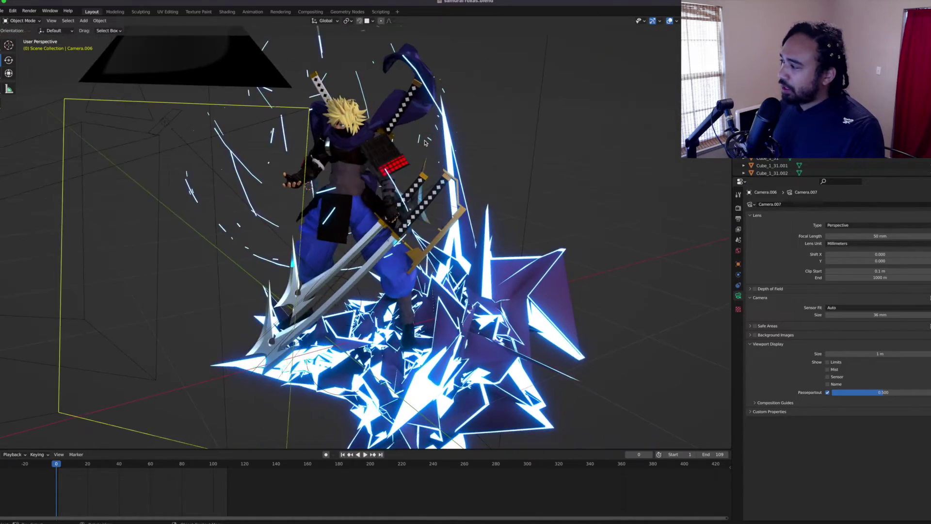
{"action": "scroll", "coordinate": [424, 142], "scroll_direction": "right", "scroll_amount": 8}
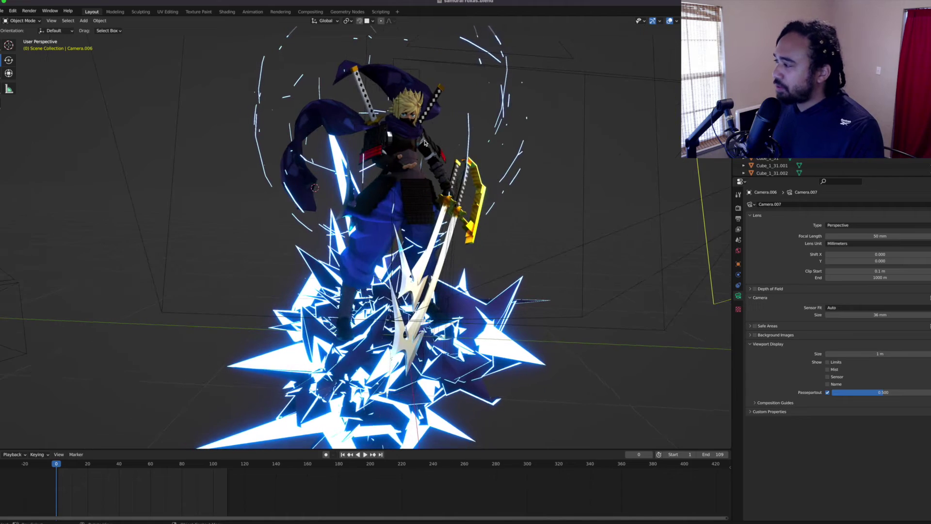
{"action": "scroll", "coordinate": [417, 110], "scroll_direction": "up", "scroll_amount": 8}
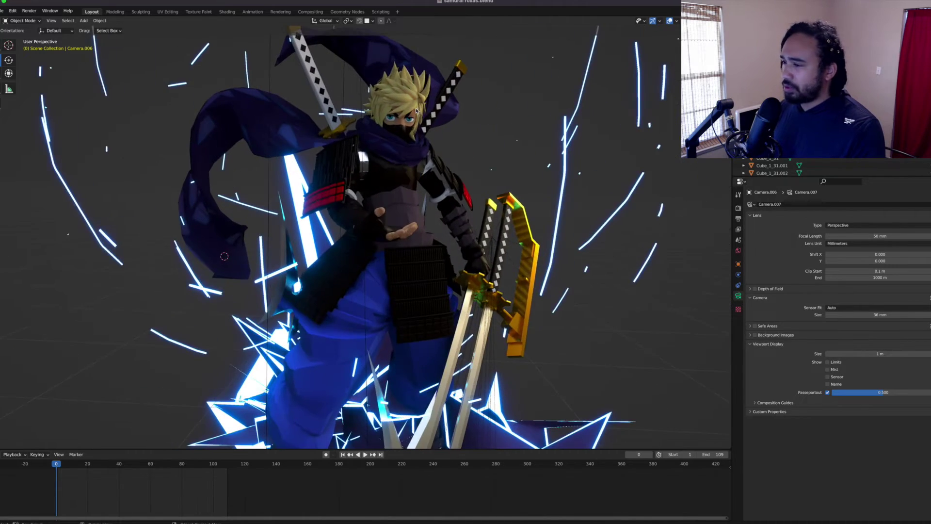
{"action": "scroll", "coordinate": [416, 110], "scroll_direction": "down", "scroll_amount": 10}
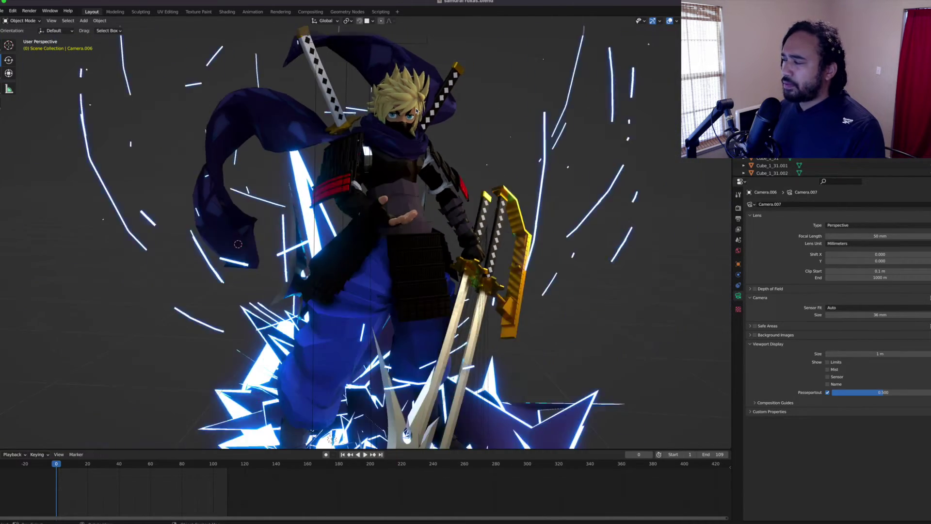
{"action": "scroll", "coordinate": [416, 111], "scroll_direction": "right", "scroll_amount": 3, "text": "shift"}
{"action": "scroll", "coordinate": [415, 130], "scroll_direction": "up", "scroll_amount": 5, "text": "shift"}
{"action": "scroll", "coordinate": [405, 141], "scroll_direction": "left", "scroll_amount": 5}
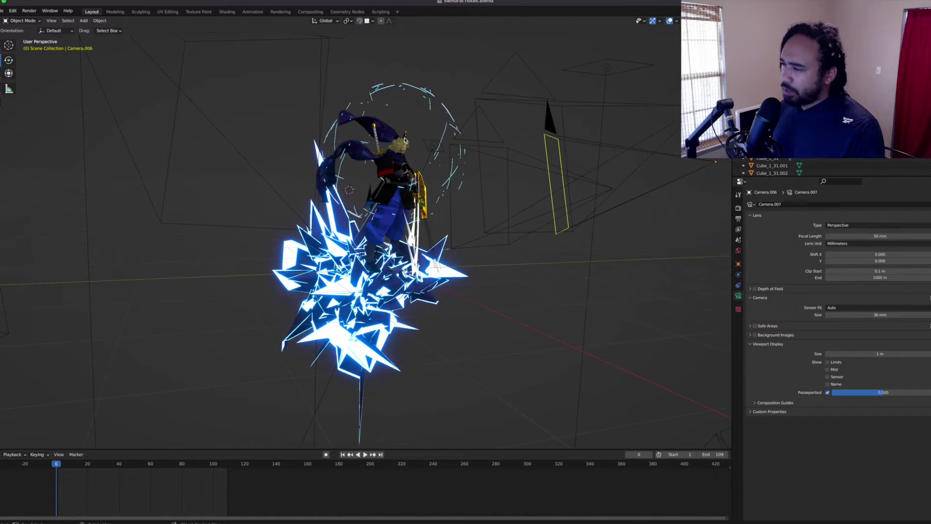
{"action": "middle_click_drag", "start_coordinate": [398, 165], "coordinate": [398, 165]}
{"action": "scroll", "coordinate": [369, 302], "scroll_direction": "right", "scroll_amount": 5}
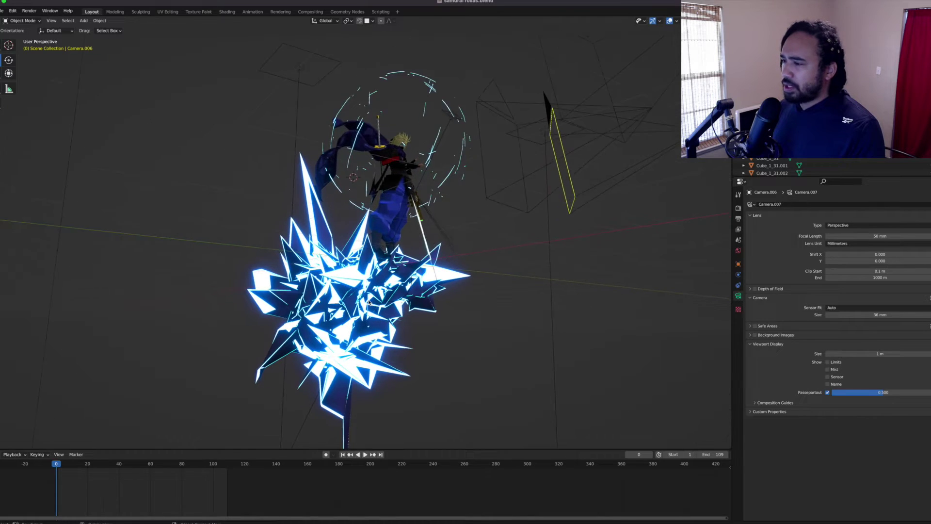
{"action": "middle_click_drag", "start_coordinate": [369, 302], "coordinate": [369, 302]}
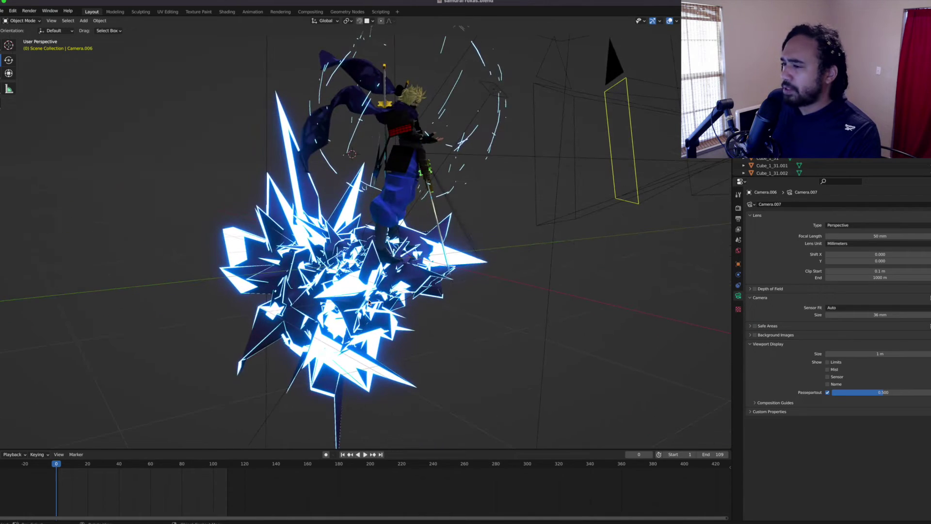
Show the samurai scene with its rendered lighting and inspect the figure, selecting the crystal base
{"action": "key", "text": "z"}
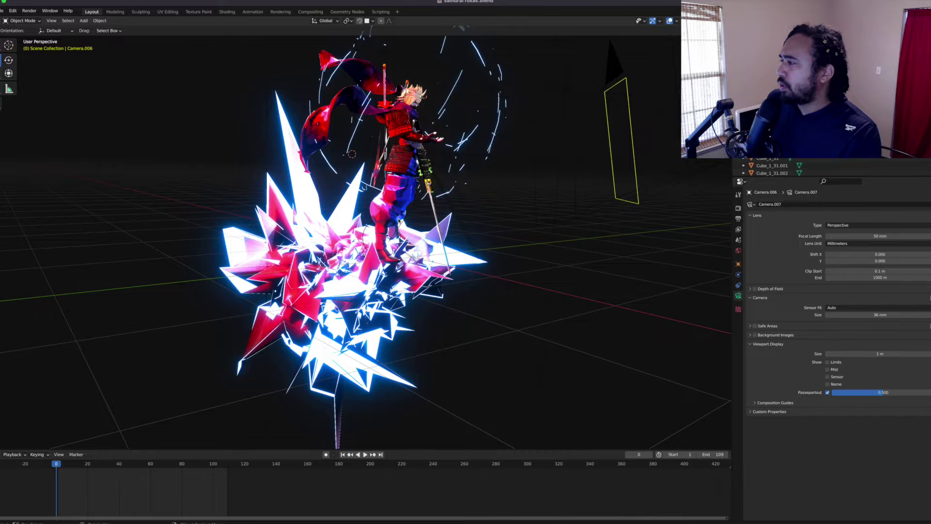
{"action": "middle_click_drag", "start_coordinate": [398, 220], "coordinate": [335, 261]}
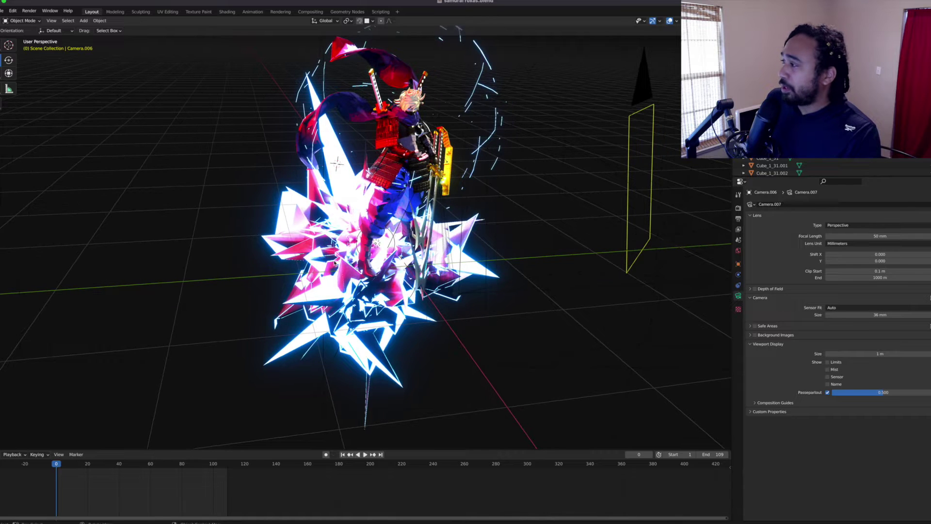
{"action": "left_click", "coordinate": [333, 224]}
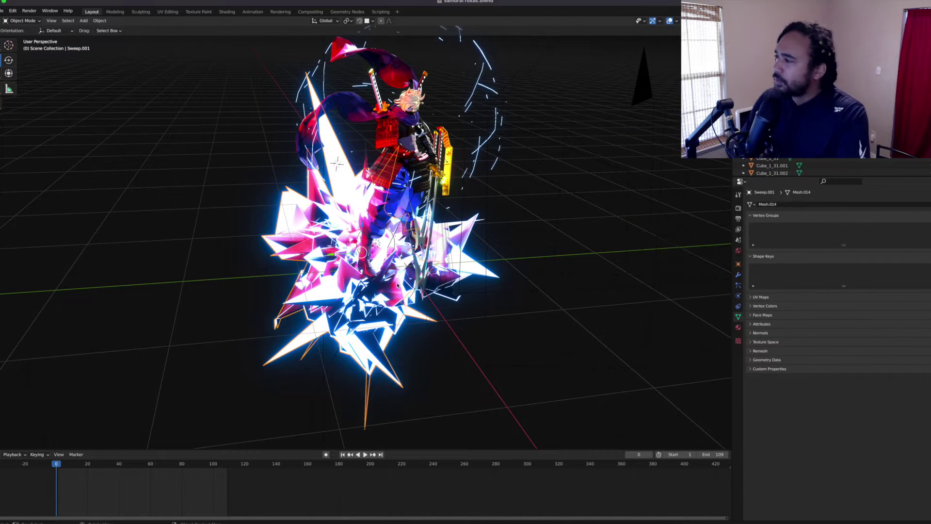
{"action": "middle_click_drag", "start_coordinate": [385, 322], "coordinate": [386, 323]}
{"action": "middle_click_drag", "start_coordinate": [379, 245], "coordinate": [381, 246]}
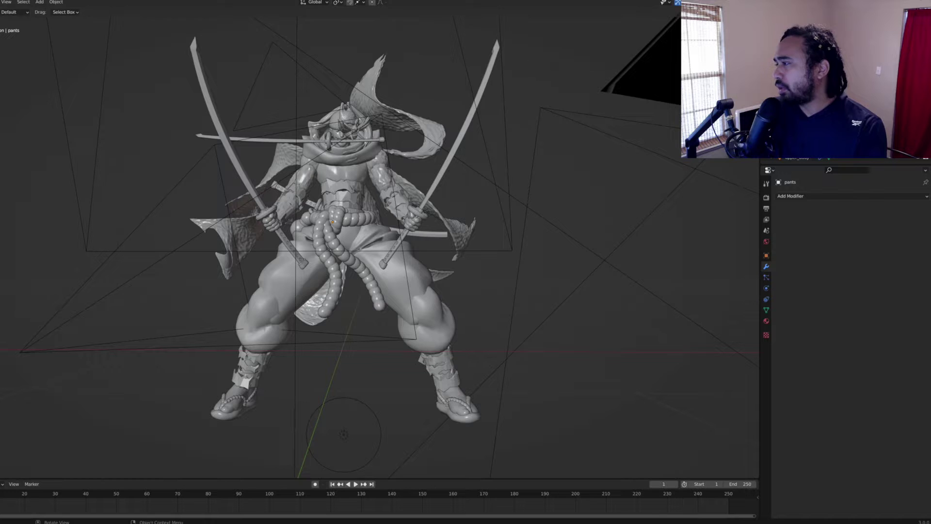
Examine the three-sword samurai in solid shading and with its materials and black outlines displayed
{"action": "middle_click_drag", "start_coordinate": [474, 214], "coordinate": [459, 236]}
{"action": "middle_click_drag", "start_coordinate": [420, 166], "coordinate": [432, 217], "text": "shift"}
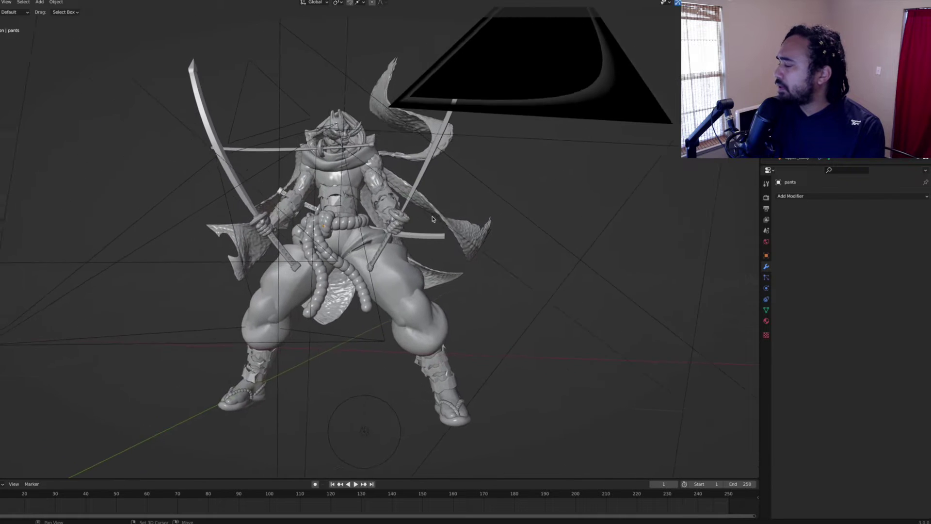
{"action": "scroll", "coordinate": [432, 219], "scroll_direction": "up", "scroll_amount": 4}
{"action": "middle_click_drag", "start_coordinate": [432, 218], "coordinate": [429, 211], "text": "shift"}
{"action": "key", "text": "shift+z"}
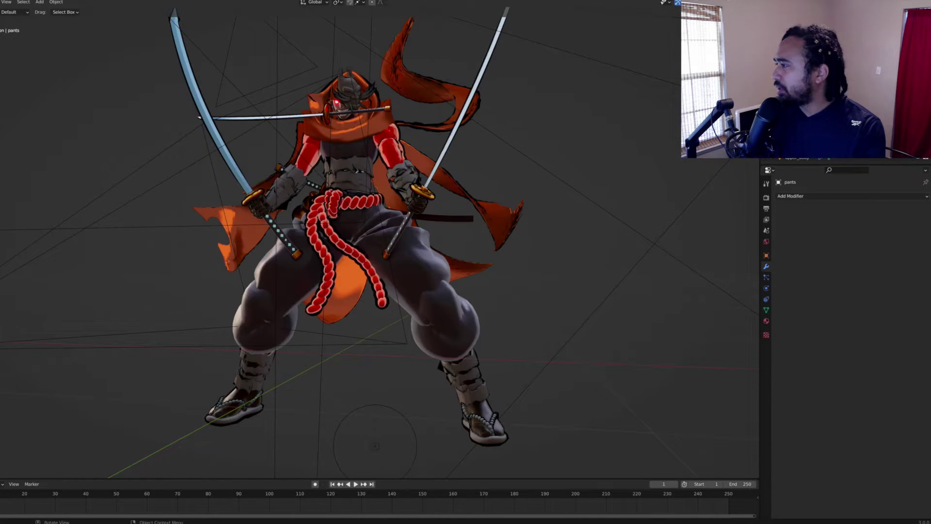
{"action": "mouse_move", "coordinate": [403, 207]}
{"action": "middle_mouse_down"}
{"action": "mouse_move", "coordinate": [442, 199]}
{"action": "mouse_move", "coordinate": [383, 221]}
{"action": "mouse_move", "coordinate": [412, 204]}
{"action": "mouse_move", "coordinate": [402, 208]}
{"action": "middle_mouse_up"}
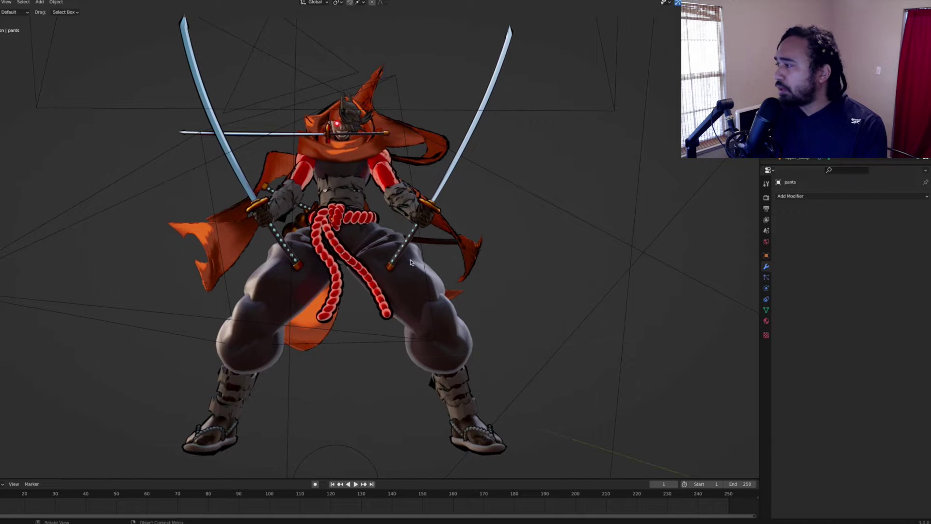
Add a second material slot with a new material to the three-sword samurai's pants
{"action": "left_click", "coordinate": [410, 301]}
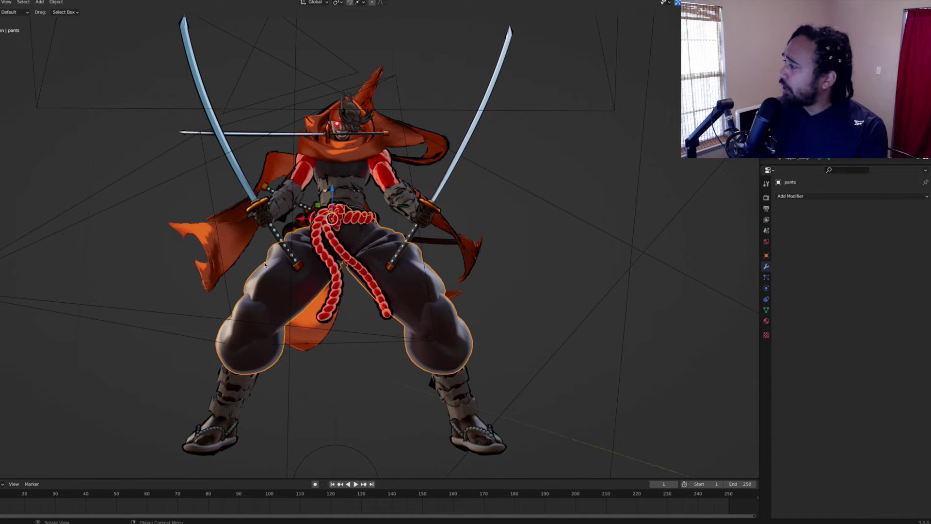
{"action": "left_click", "coordinate": [766, 321]}
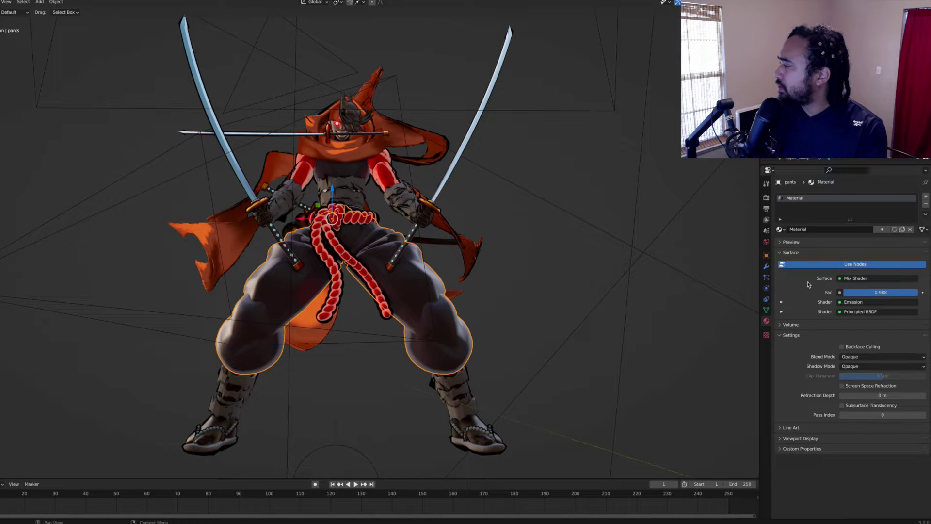
{"action": "left_click", "coordinate": [560, 312]}
{"action": "middle_click_drag", "start_coordinate": [472, 312], "coordinate": [442, 290], "text": "shift"}
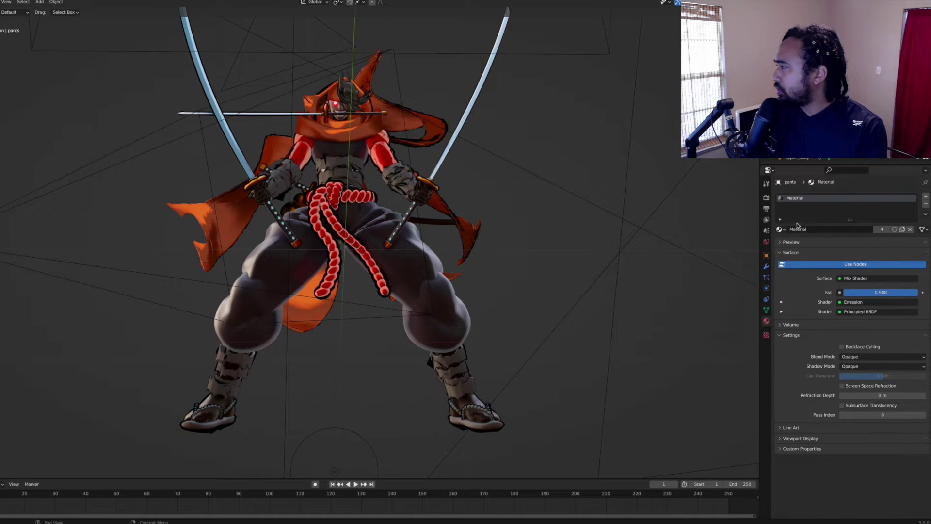
{"action": "left_click", "coordinate": [926, 197]}
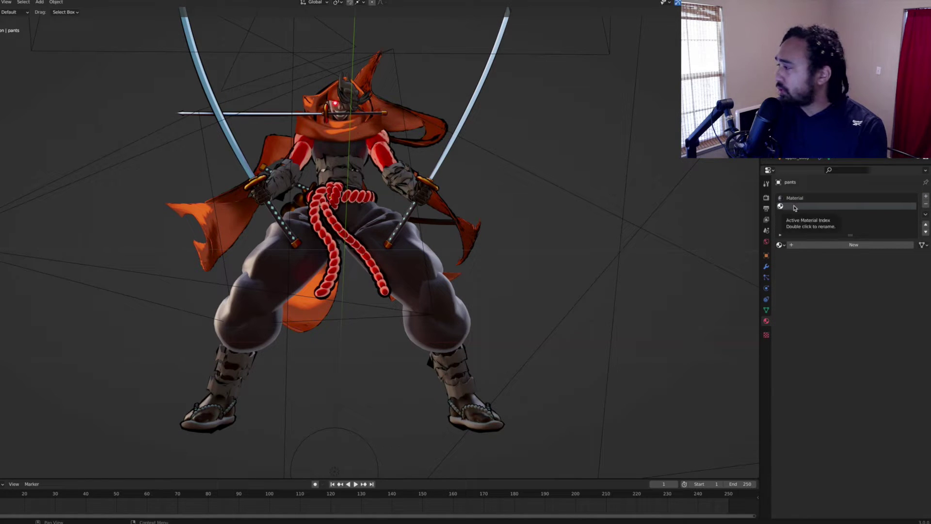
{"action": "left_click", "coordinate": [826, 246]}
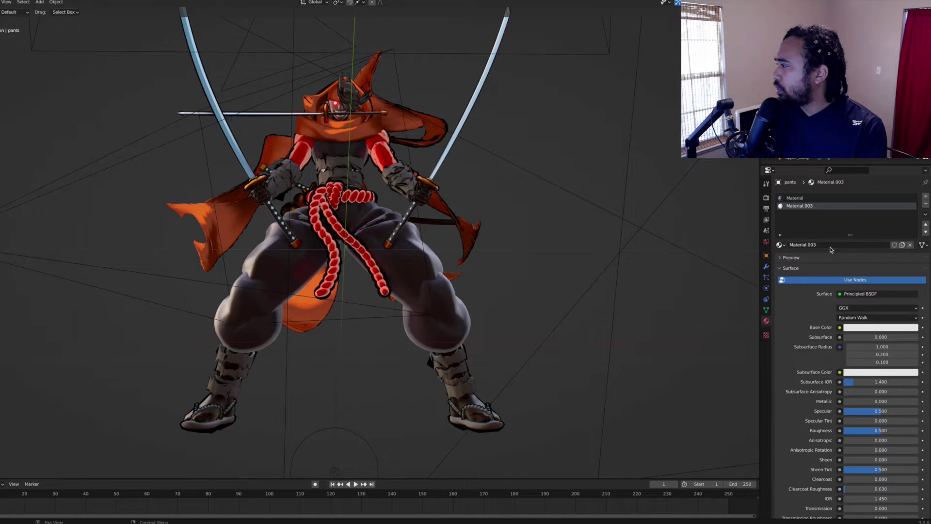
Change the pants' new material to an Emission surface and set its color to black
{"action": "left_click", "coordinate": [870, 295]}
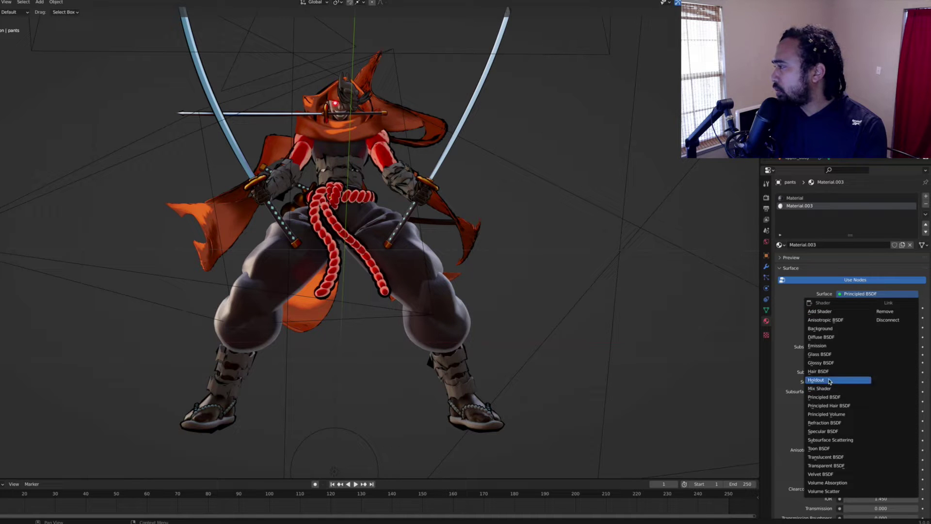
{"action": "left_click", "coordinate": [820, 347]}
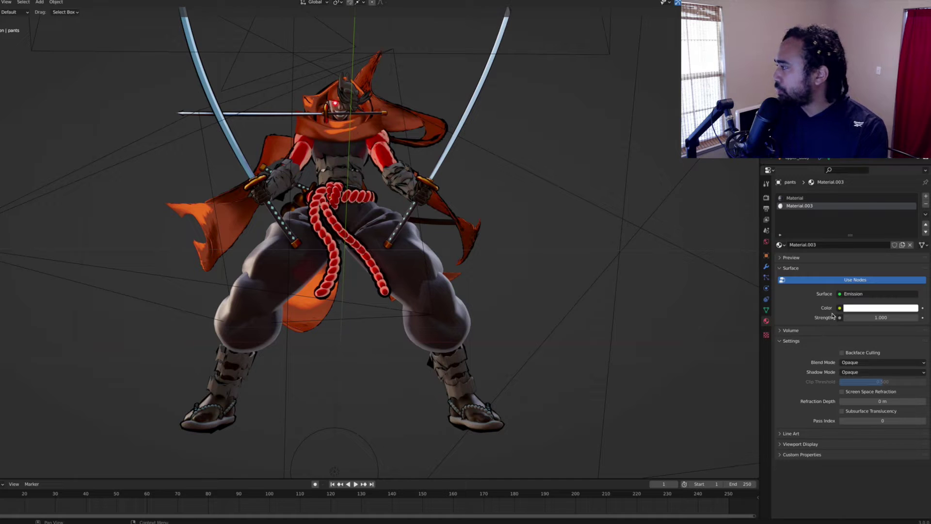
{"action": "left_click", "coordinate": [856, 310]}
{"action": "left_click_drag", "start_coordinate": [911, 251], "coordinate": [913, 256]}
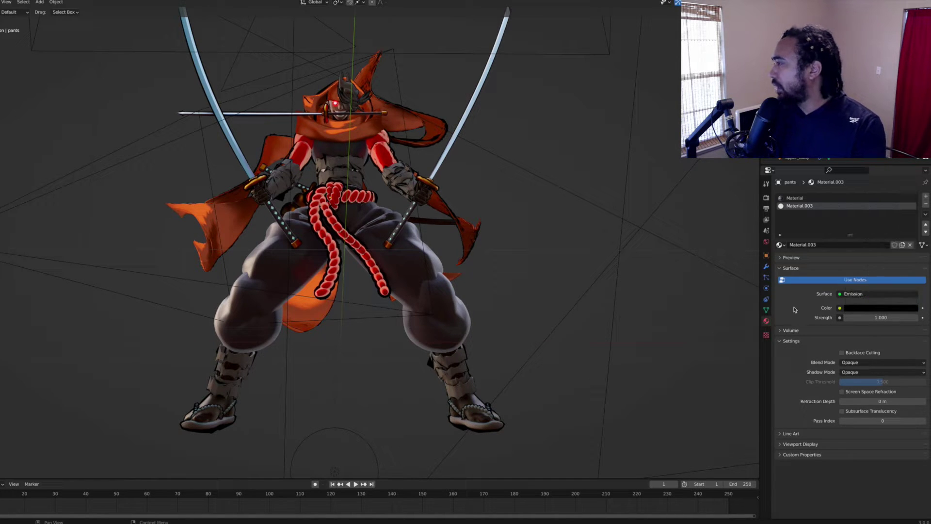
Enable backface culling on the pants' black emission material and rename the material to outlines.002
{"action": "left_click", "coordinate": [842, 353]}
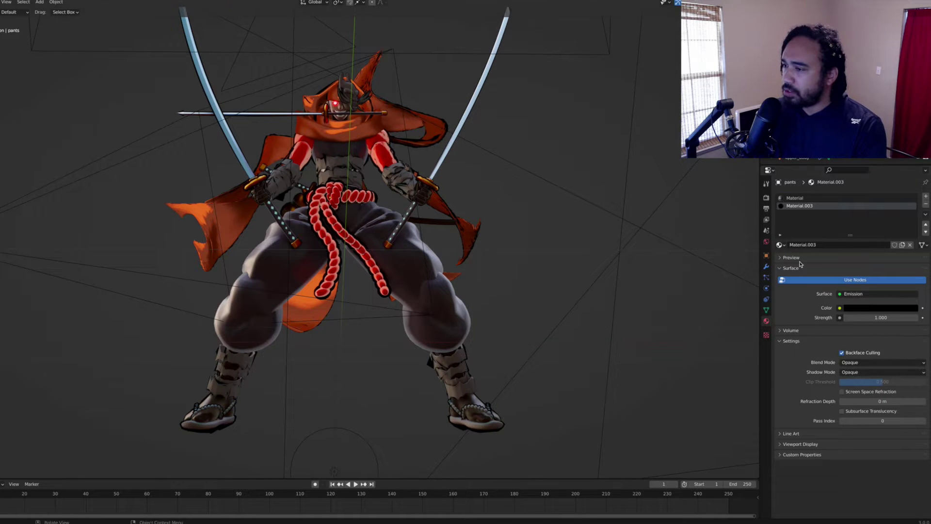
{"action": "double_click", "coordinate": [805, 207]}
{"action": "type", "text": "out"}
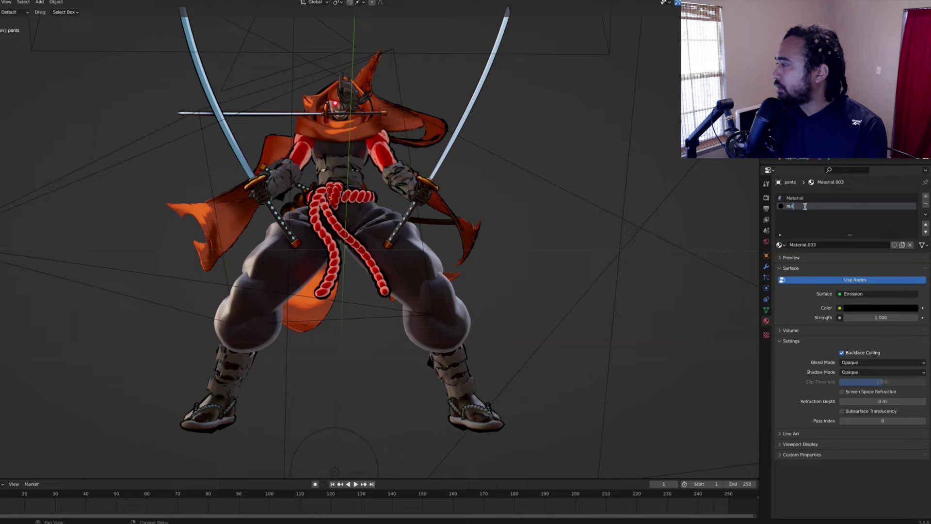
{"action": "key", "text": "Return"}
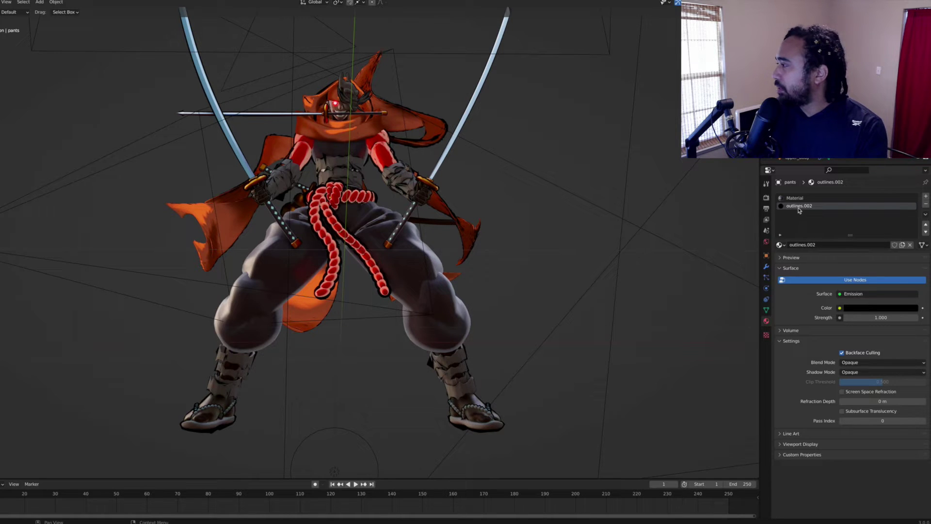
Add a Solidify modifier to the samurai's pants
{"action": "left_click", "coordinate": [766, 266]}
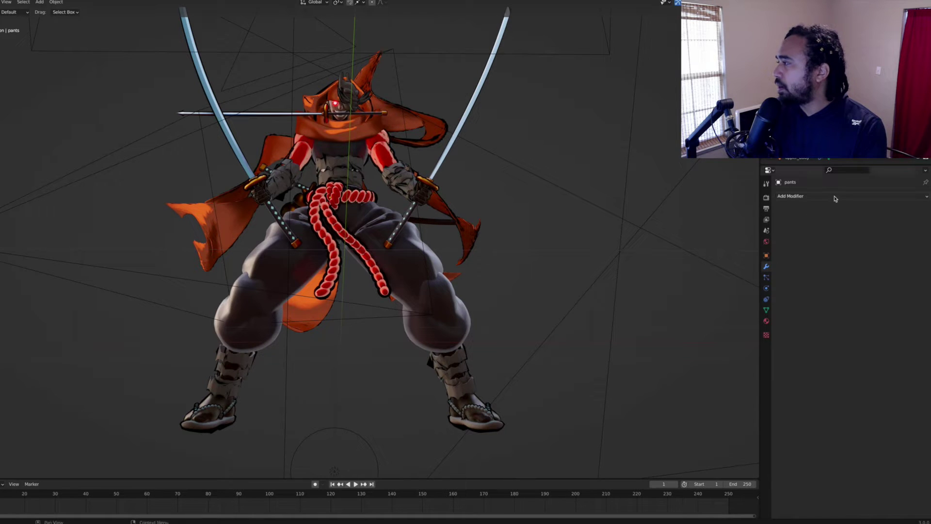
{"action": "left_click", "coordinate": [405, 278]}
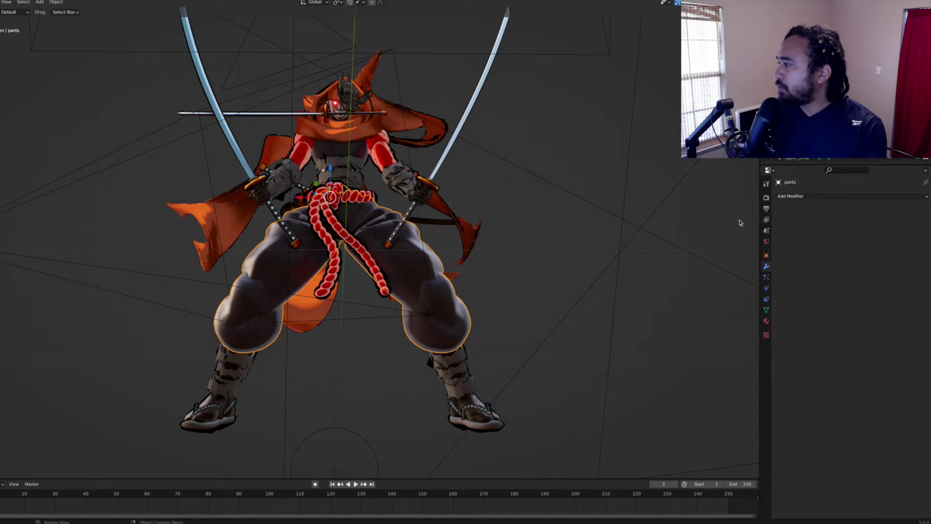
{"action": "left_click", "coordinate": [808, 200]}
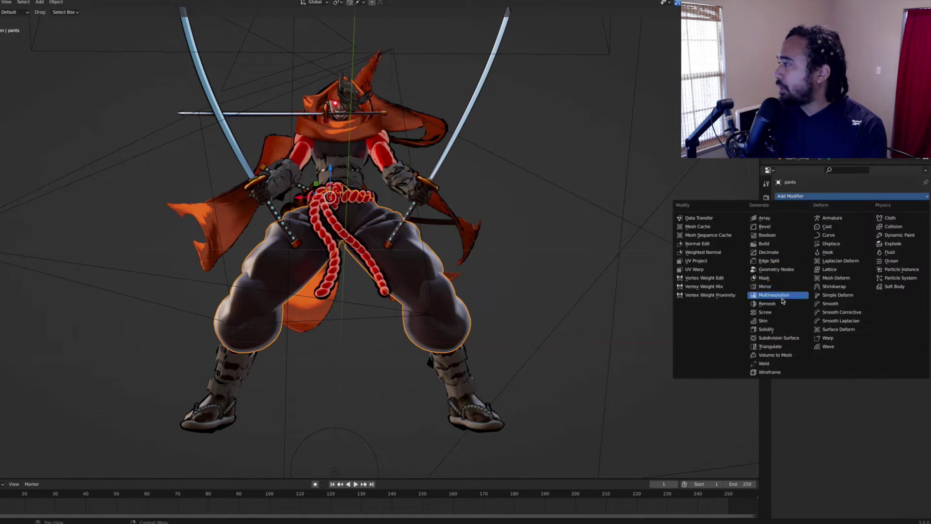
{"action": "left_click", "coordinate": [777, 330]}
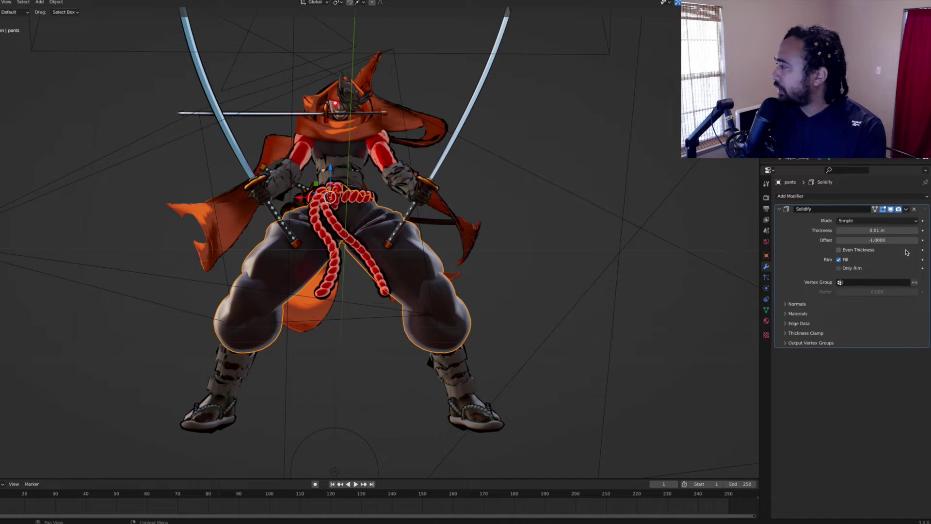
Set the Solidify modifier's thickness to 3 m, offset to 1 and material offset to 1, and flip its normals
{"action": "left_click", "coordinate": [788, 304]}
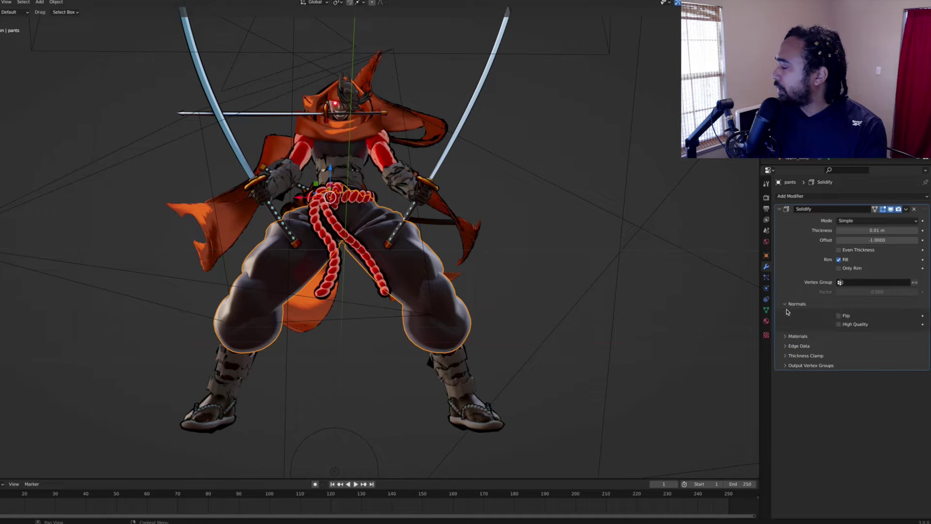
{"action": "left_click", "coordinate": [786, 338]}
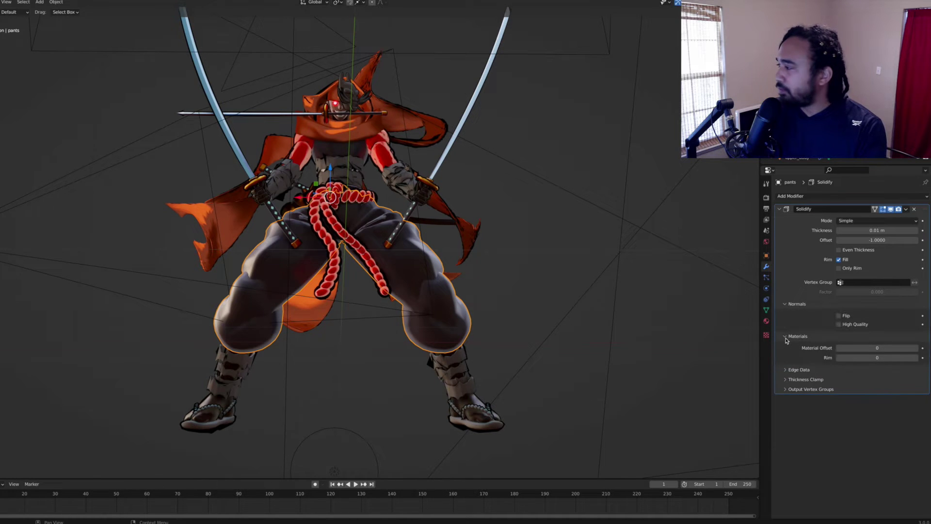
{"action": "left_click", "coordinate": [785, 380]}
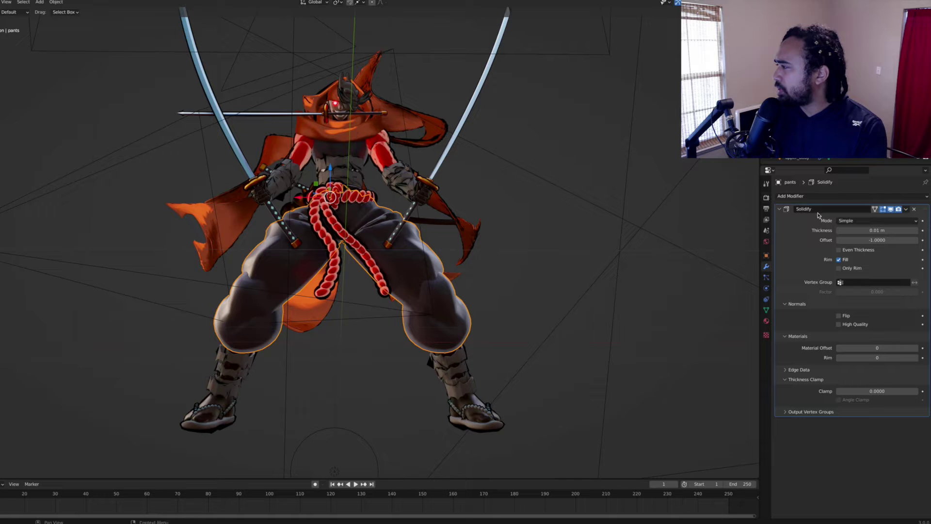
{"action": "double_click", "coordinate": [878, 230]}
{"action": "key", "text": "Return"}
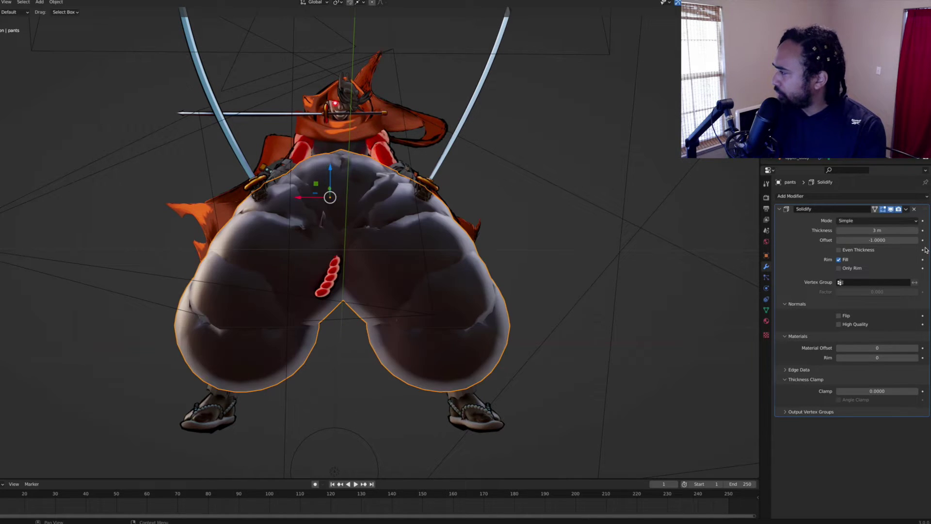
{"action": "double_click", "coordinate": [889, 241]}
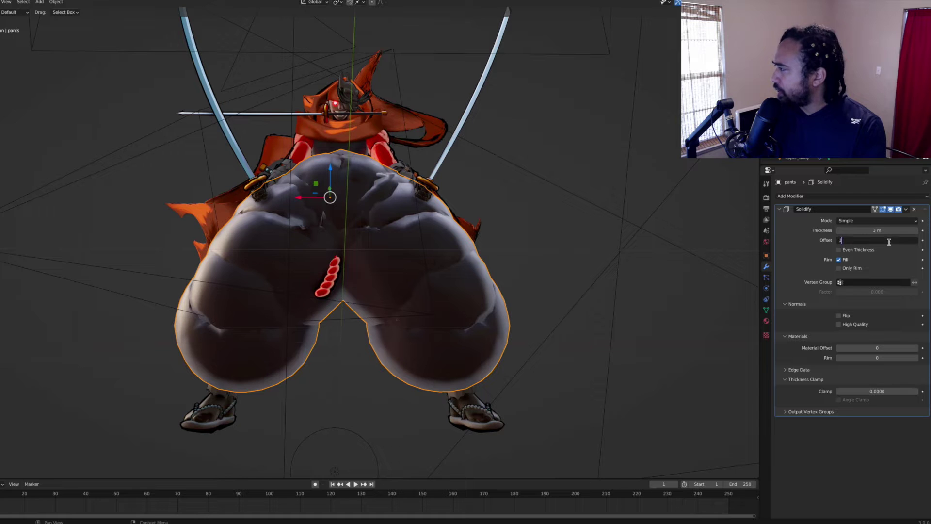
{"action": "type", "text": "1"}
{"action": "key", "text": "Return"}
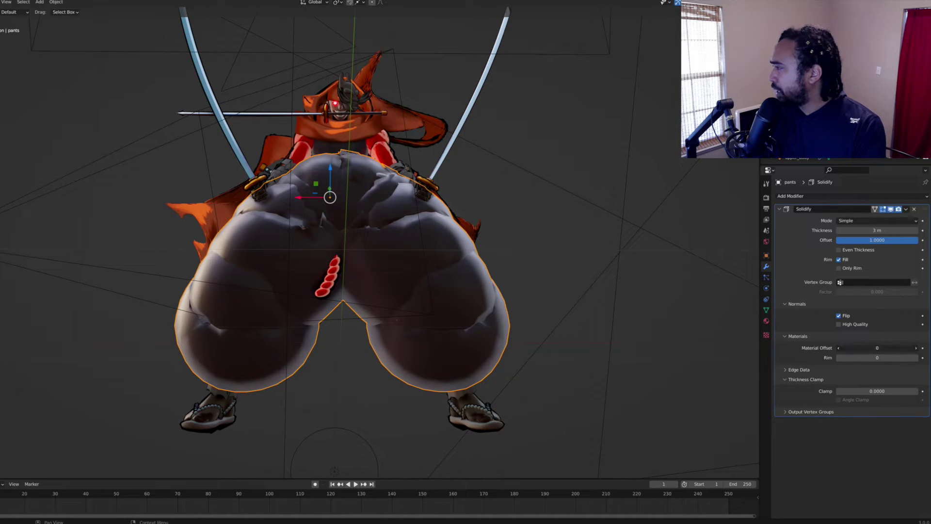
{"action": "key", "text": "Return"}
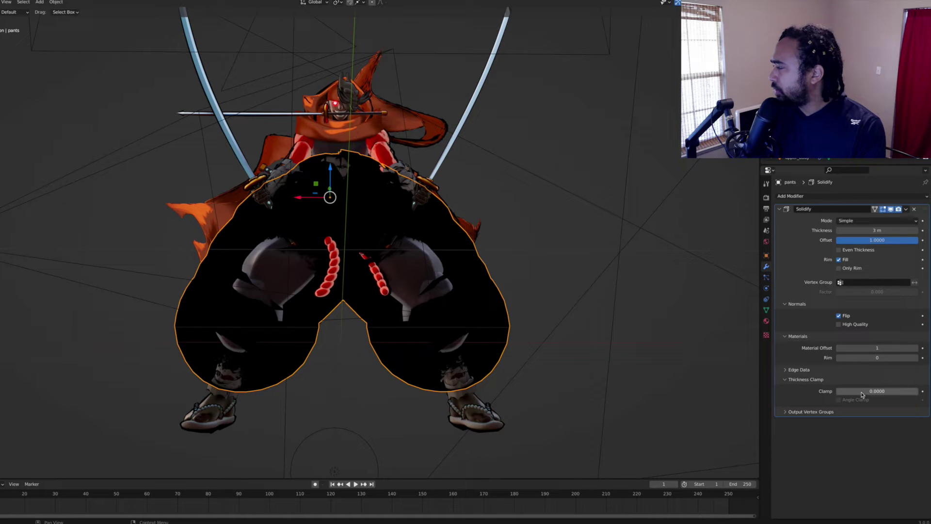
Set the Solidify modifier's thickness clamp to 3 and inspect the outline around the pants
{"action": "left_click", "coordinate": [867, 391]}
{"action": "type", "text": "3"}
{"action": "key", "text": "Return"}
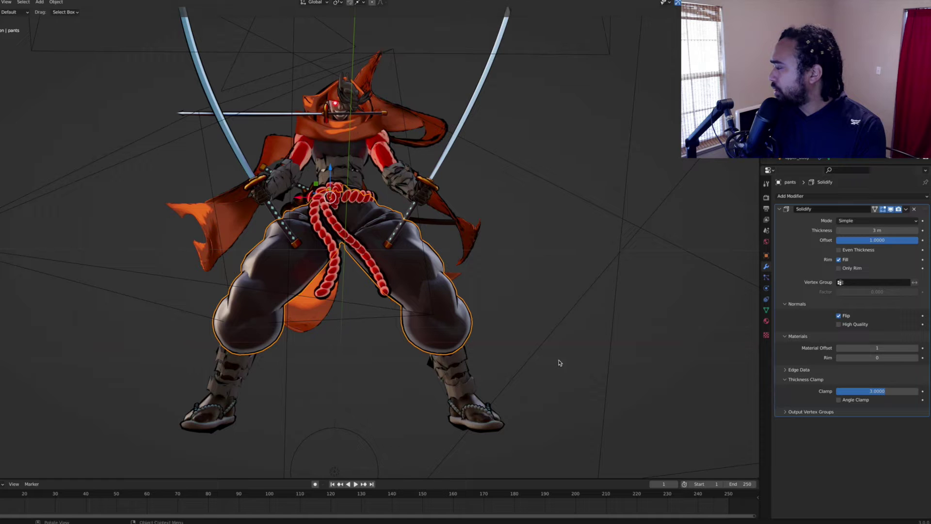
{"action": "scroll", "coordinate": [427, 333], "scroll_direction": "up", "scroll_amount": 4}
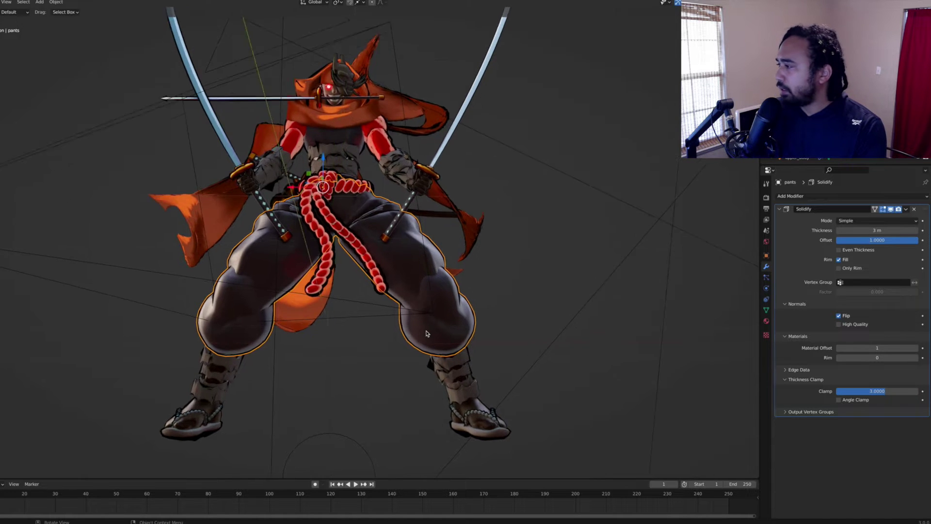
{"action": "middle_click_drag", "start_coordinate": [424, 315], "coordinate": [431, 270], "text": "shift"}
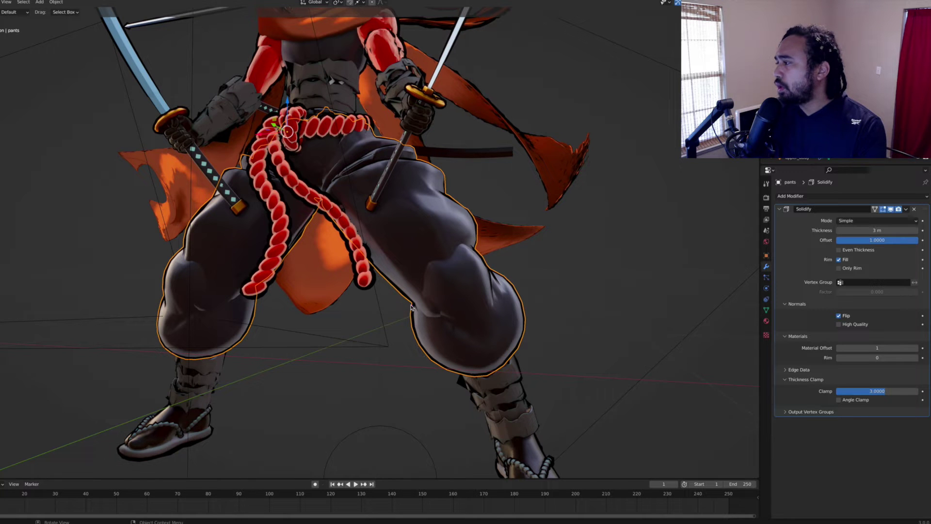
{"action": "scroll", "coordinate": [273, 311], "scroll_direction": "up", "scroll_amount": 4}
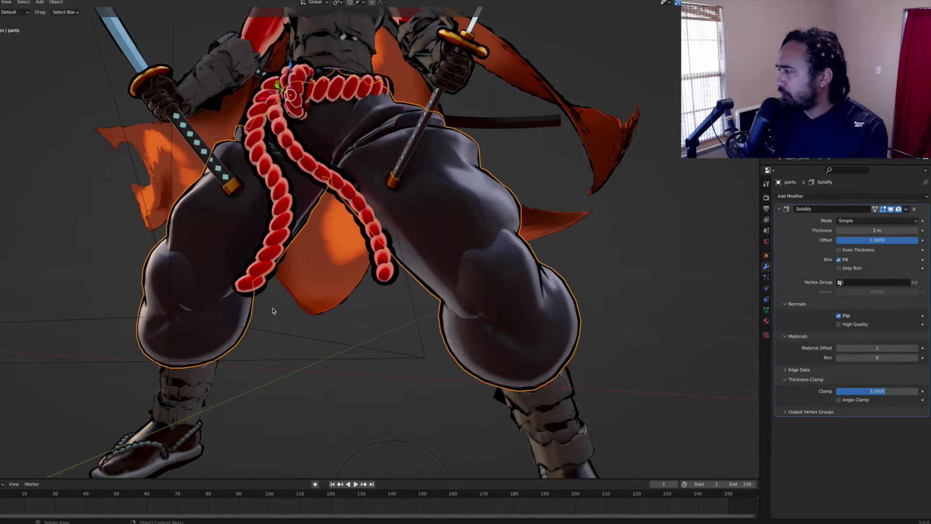
{"action": "middle_click_drag", "start_coordinate": [273, 311], "coordinate": [241, 294], "text": "shift"}
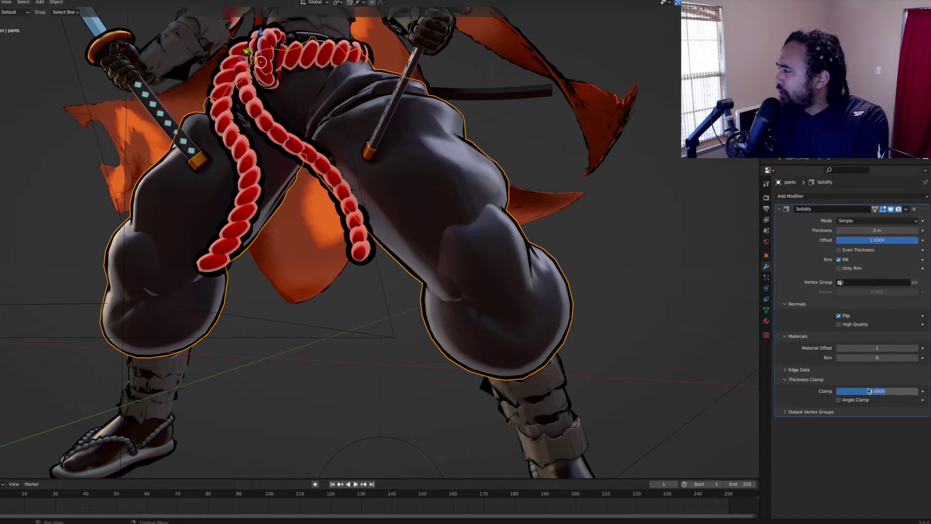
Thicken the pants' outline with a thickness clamp of about 1.3 and check the figure in rendered shading
{"action": "mouse_move", "coordinate": [872, 392]}
{"action": "left_mouse_down"}
{"action": "mouse_move", "coordinate": [887, 391]}
{"action": "mouse_move", "coordinate": [856, 391]}
{"action": "left_mouse_up"}
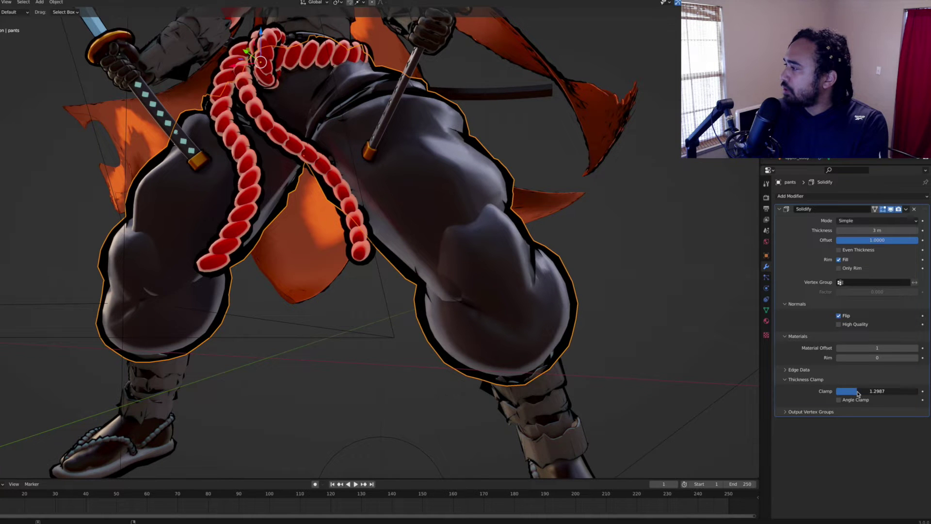
{"action": "middle_click_drag", "start_coordinate": [297, 185], "coordinate": [494, 203]}
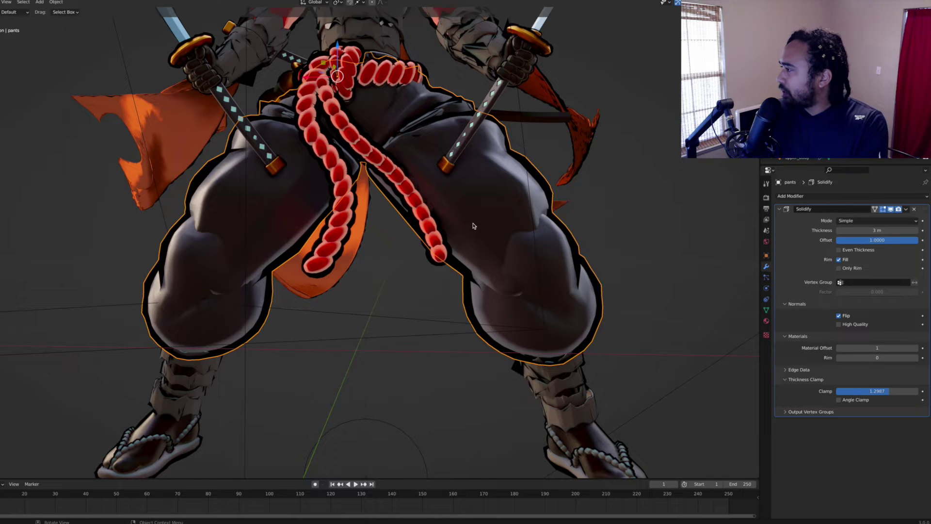
{"action": "key", "text": "z"}
{"action": "middle_click_drag", "start_coordinate": [401, 260], "coordinate": [401, 260]}
{"action": "scroll", "coordinate": [401, 261], "scroll_direction": "down", "scroll_amount": 4}
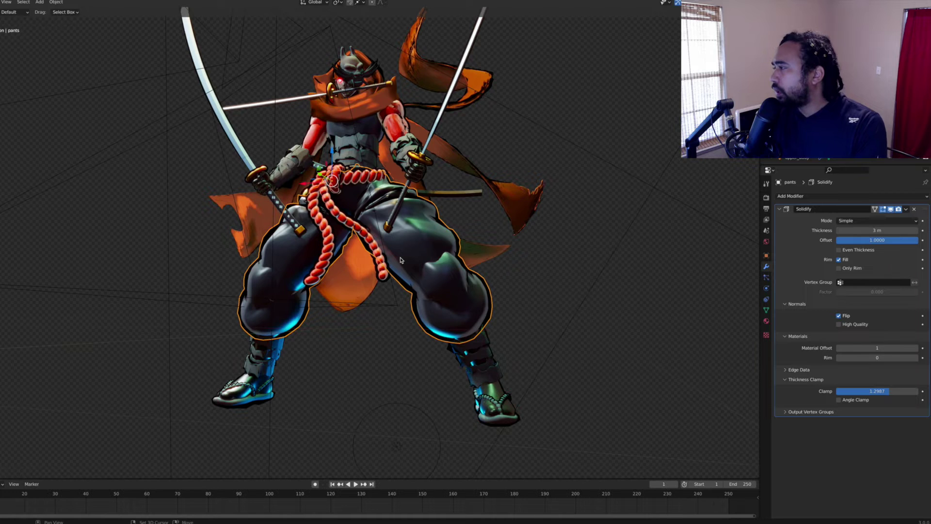
Try placing the outline material above the base material in the pants' slot order, and undo the reordering
{"action": "left_click", "coordinate": [780, 209]}
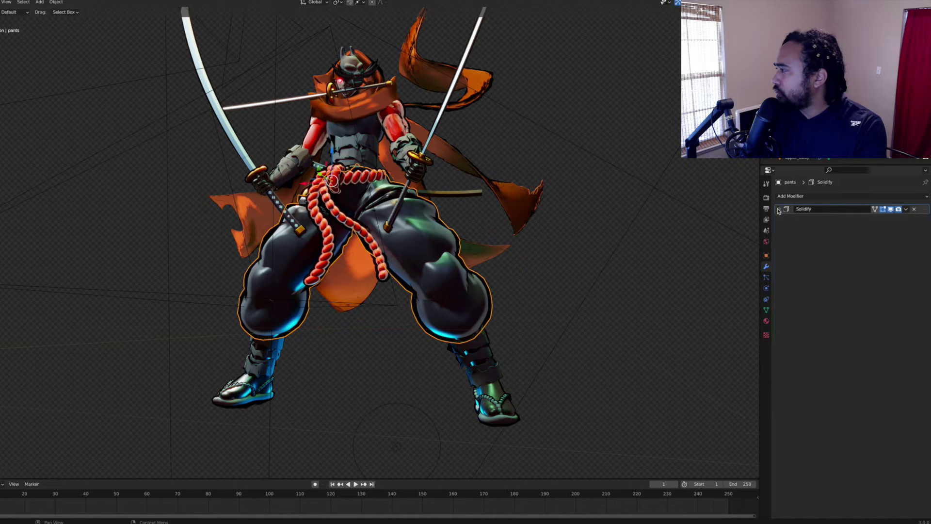
{"action": "left_click", "coordinate": [766, 321]}
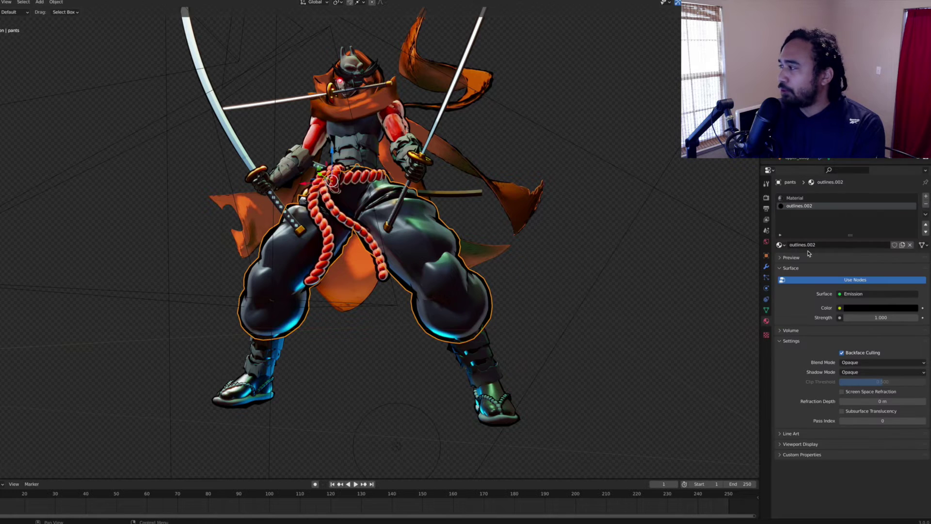
{"action": "left_click", "coordinate": [925, 226]}
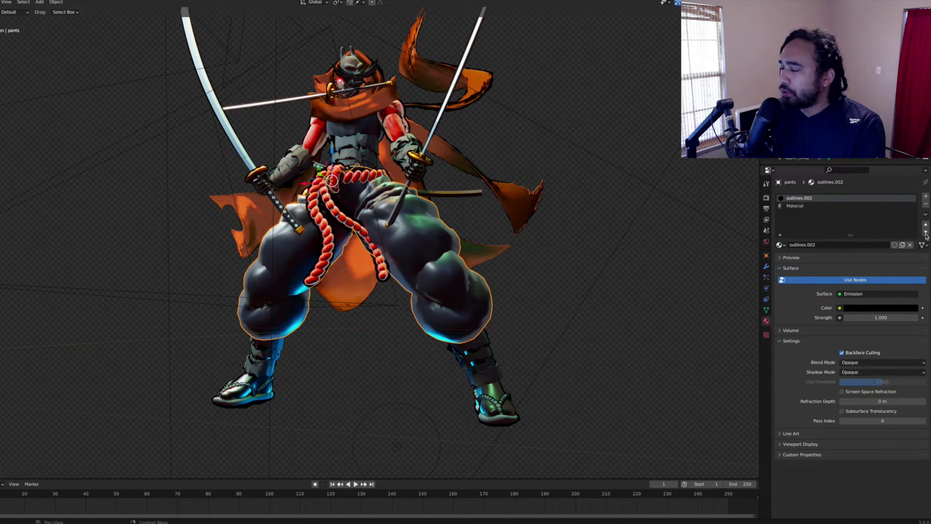
{"action": "key", "text": "ctrl+z"}
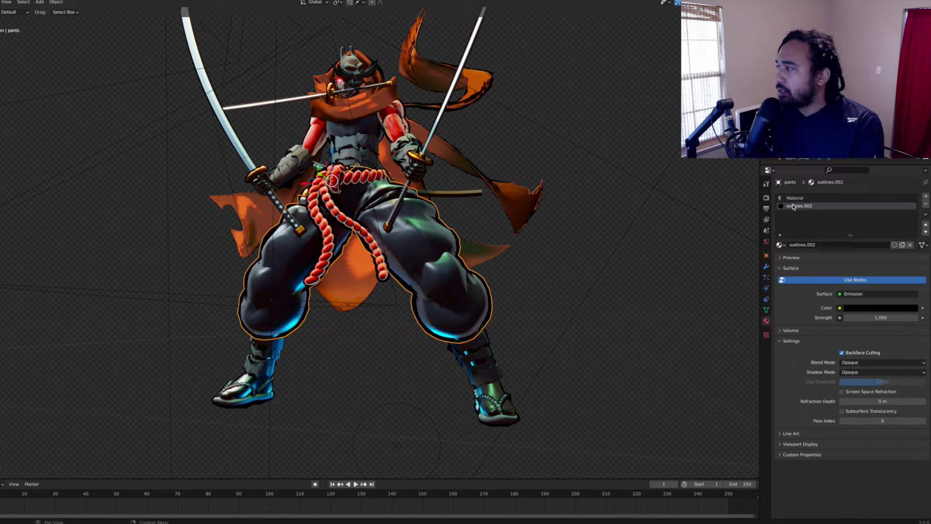
Check the upper body's material slots and assign outlines.002 to the upper arms' second material slot
{"action": "left_click", "coordinate": [368, 125]}
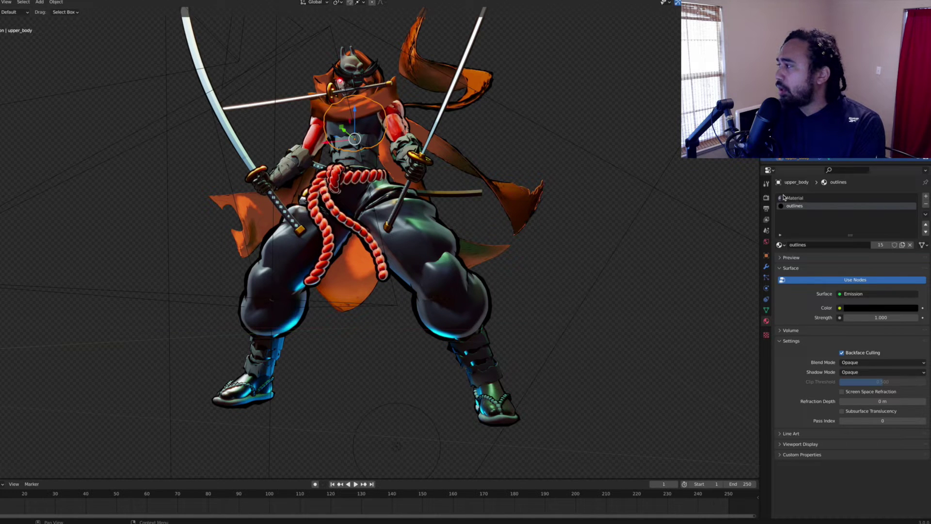
{"action": "left_click", "coordinate": [399, 132]}
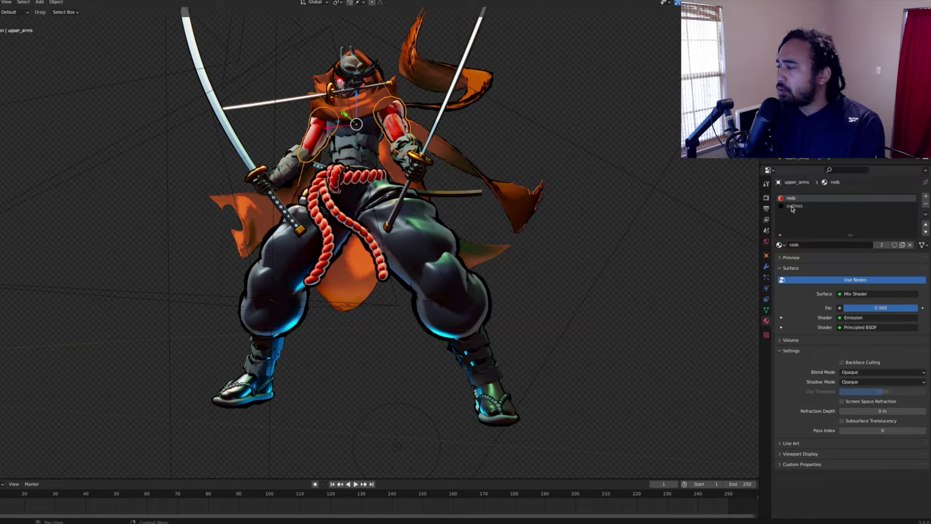
{"action": "left_click", "coordinate": [801, 206]}
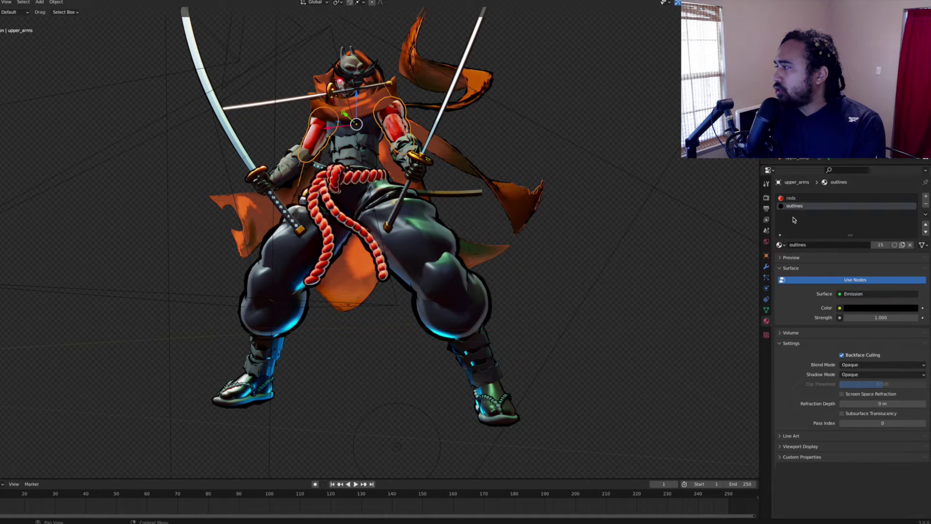
{"action": "left_click", "coordinate": [779, 244]}
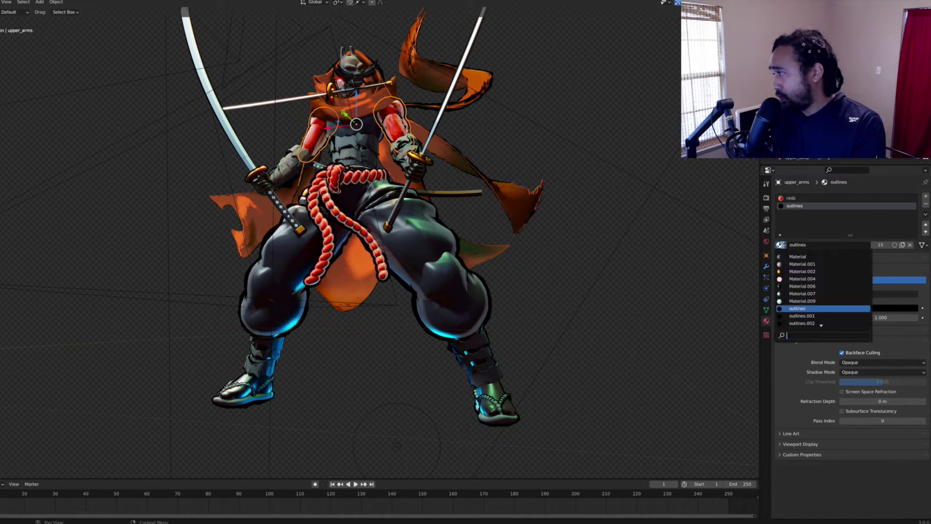
{"action": "left_click", "coordinate": [801, 322]}
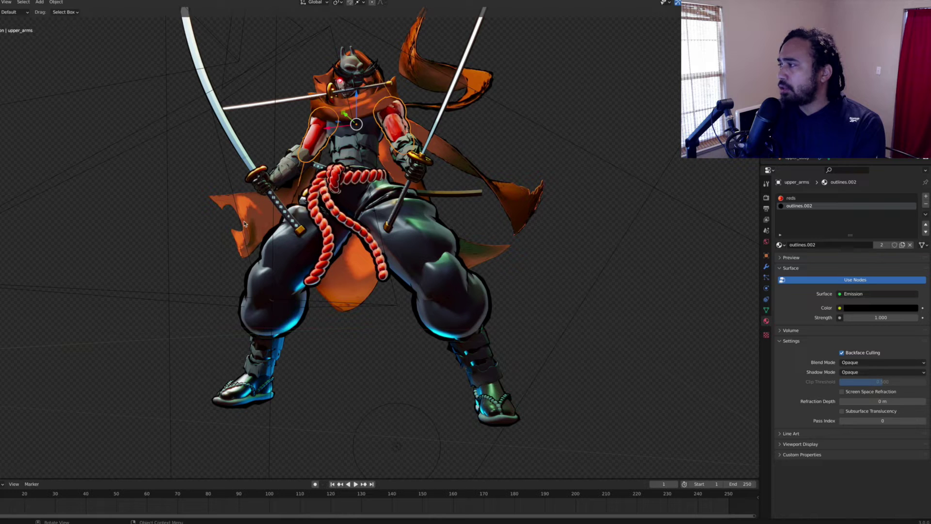
Brighten the shared outlines material's emission color on the pants to light gray, with a value of about 0.58
{"action": "middle_click_drag", "start_coordinate": [426, 180], "coordinate": [509, 170], "text": "shift"}
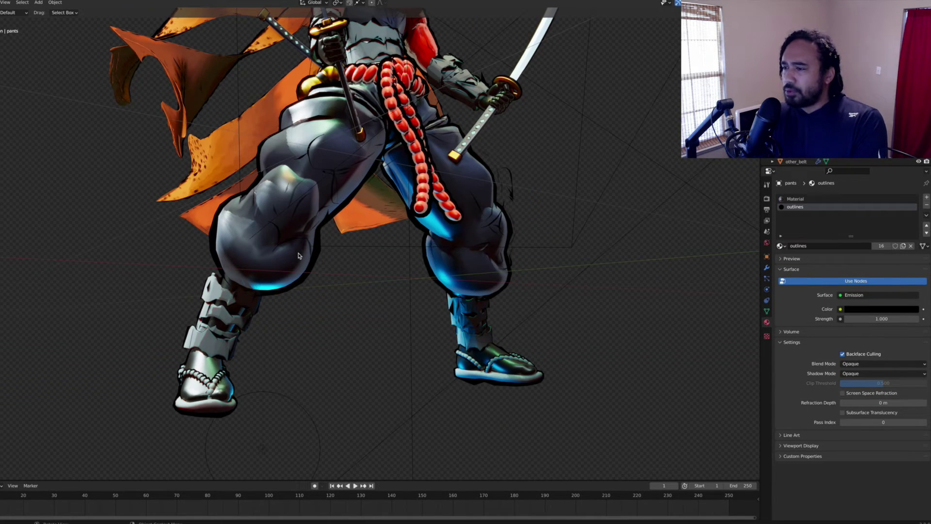
{"action": "mouse_move", "coordinate": [298, 255]}
{"action": "middle_mouse_down"}
{"action": "mouse_move", "coordinate": [318, 243]}
{"action": "mouse_move", "coordinate": [298, 256]}
{"action": "mouse_move", "coordinate": [280, 251]}
{"action": "mouse_move", "coordinate": [298, 244]}
{"action": "middle_mouse_up"}
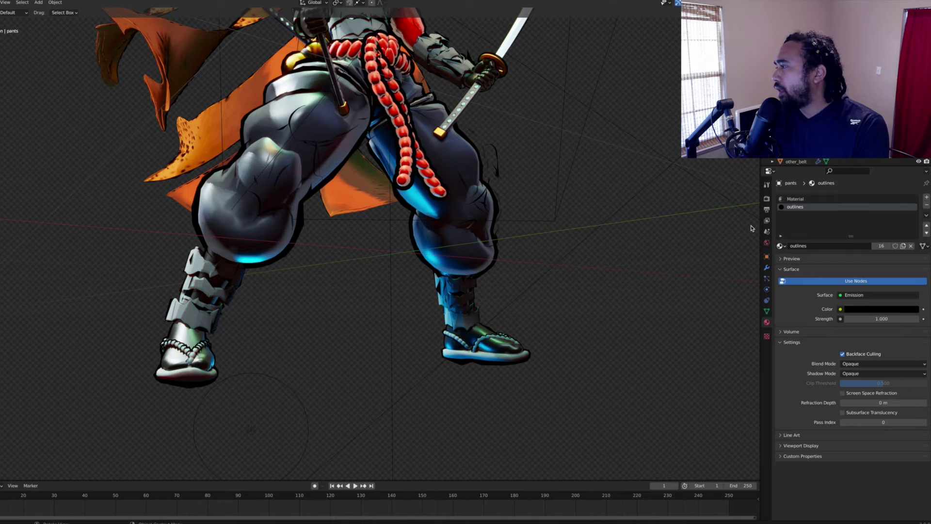
{"action": "left_click", "coordinate": [868, 309]}
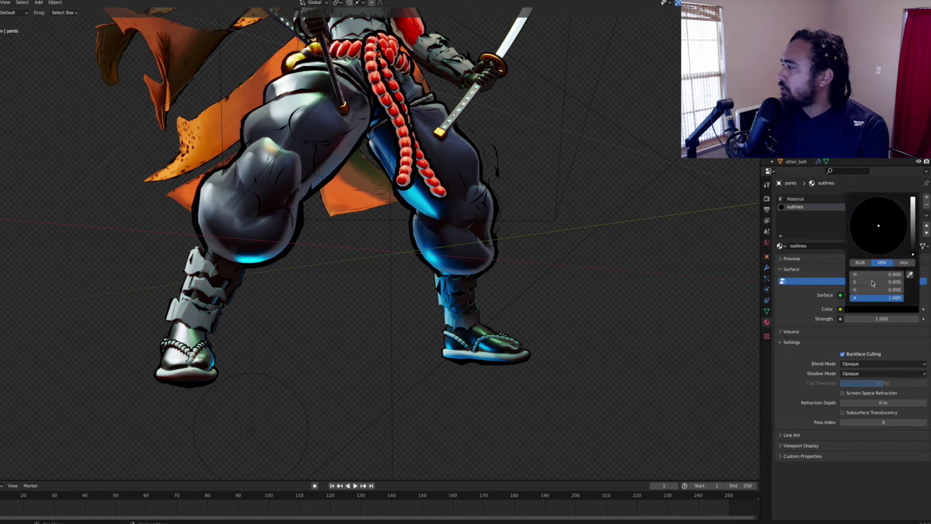
{"action": "left_click_drag", "start_coordinate": [912, 253], "coordinate": [912, 207]}
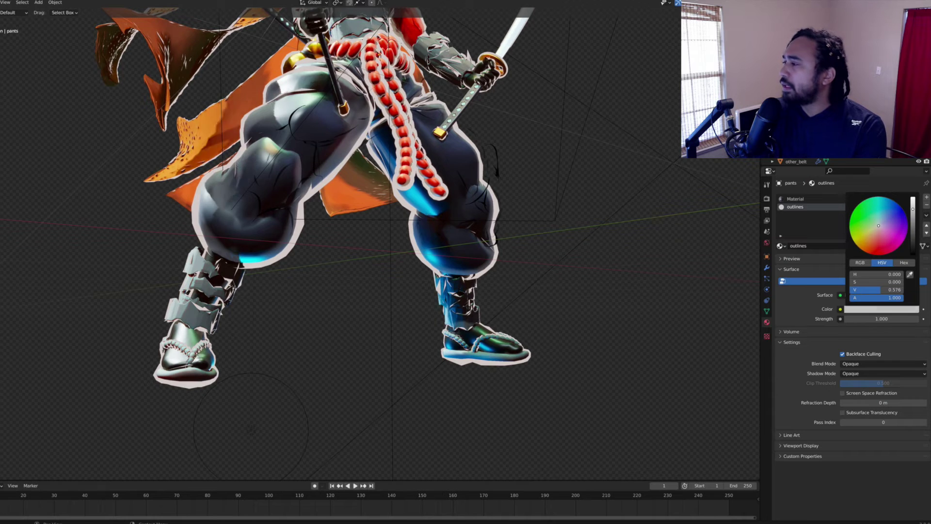
Recolor the shared outlines material's emission to turquoise and check the outlined figure from another angle
{"action": "left_click", "coordinate": [876, 228]}
{"action": "mouse_move", "coordinate": [875, 228]}
{"action": "left_mouse_down"}
{"action": "mouse_move", "coordinate": [877, 200]}
{"action": "mouse_move", "coordinate": [892, 206]}
{"action": "mouse_move", "coordinate": [877, 199]}
{"action": "left_mouse_up"}
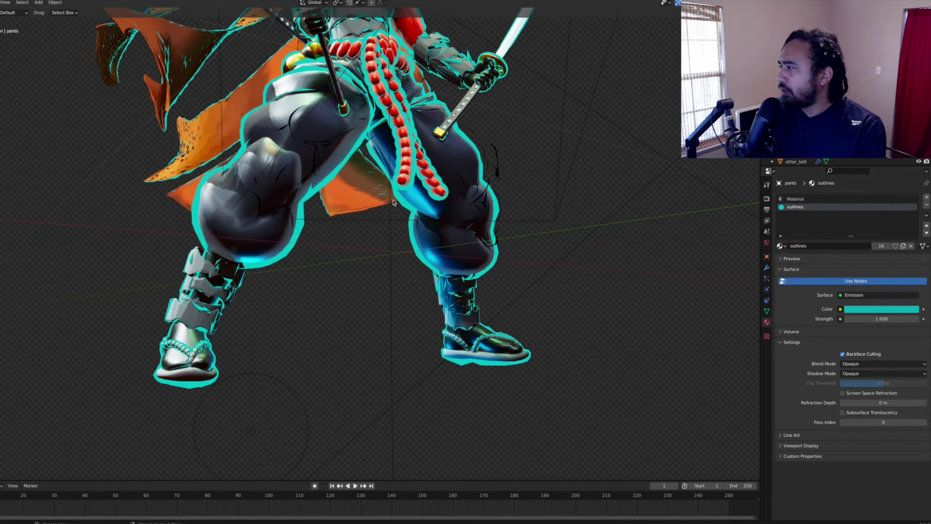
{"action": "middle_click_drag", "start_coordinate": [393, 203], "coordinate": [430, 231]}
{"action": "middle_click_drag", "start_coordinate": [393, 203], "coordinate": [394, 203]}
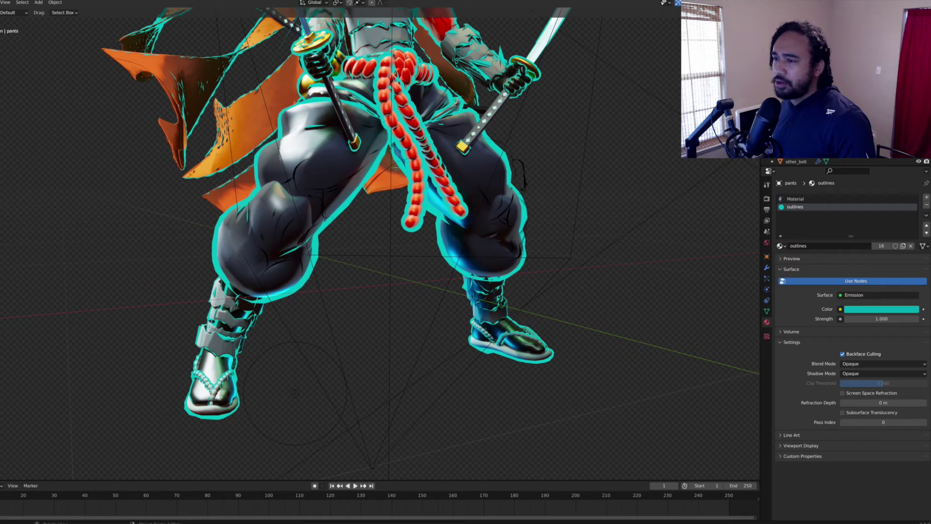
{"action": "mouse_move", "coordinate": [404, 484]}
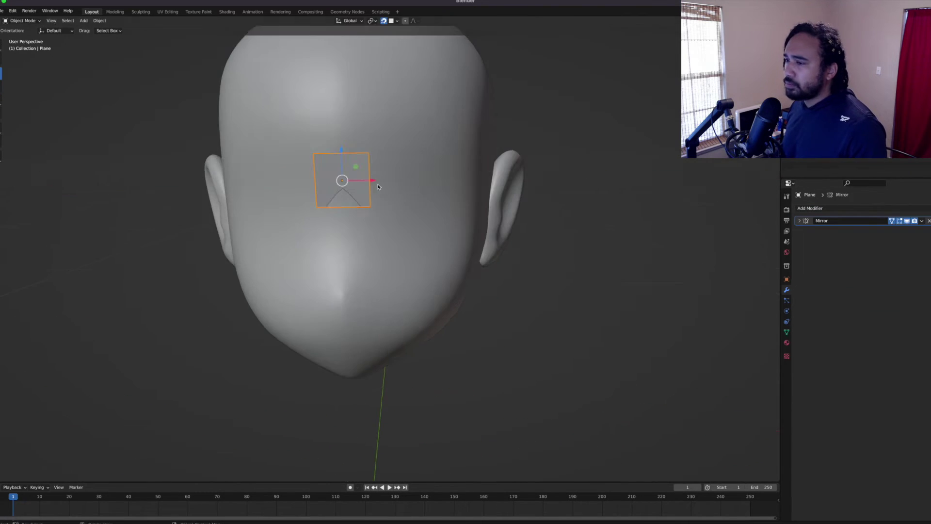
Build mirrored face strips across the brow and muzzle, shrinkwrapped to Default_1 with a 0.2 m offset, and fill the gaps between them
{"action": "key", "text": "g"}
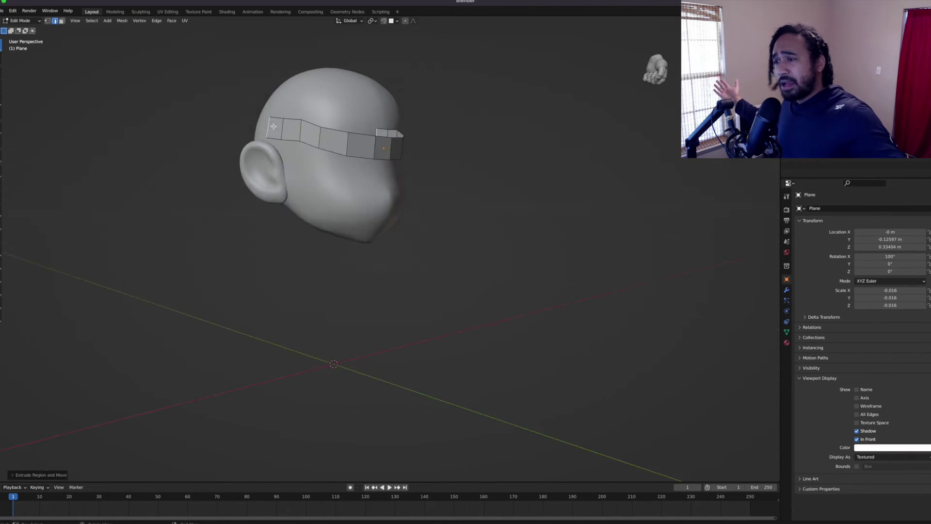
{"action": "middle_click_drag", "start_coordinate": [368, 223], "coordinate": [383, 235]}
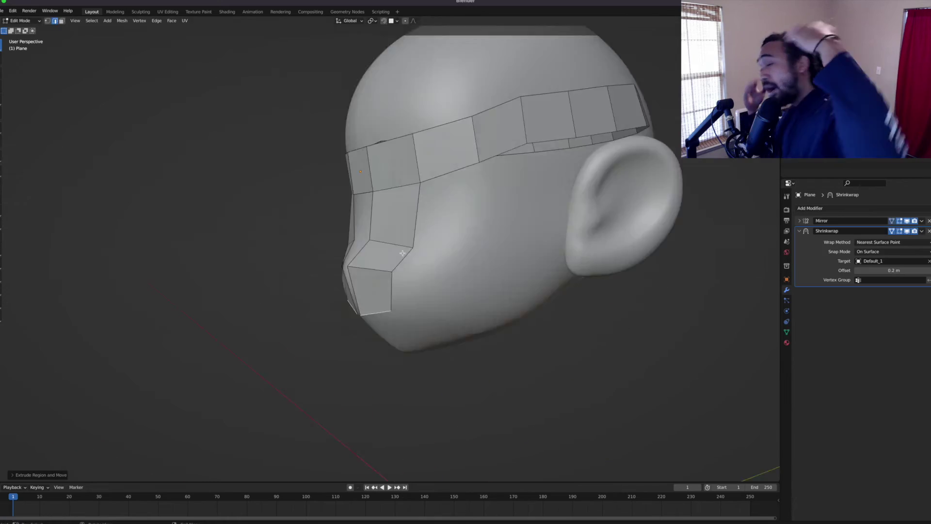
{"action": "middle_click_drag", "start_coordinate": [383, 235], "coordinate": [397, 218]}
{"action": "scroll", "coordinate": [286, 237], "scroll_direction": "up", "scroll_amount": 2}
{"action": "key", "text": "f"}
{"action": "scroll", "coordinate": [398, 218], "scroll_direction": "down", "scroll_amount": 3}
{"action": "key", "text": "f"}
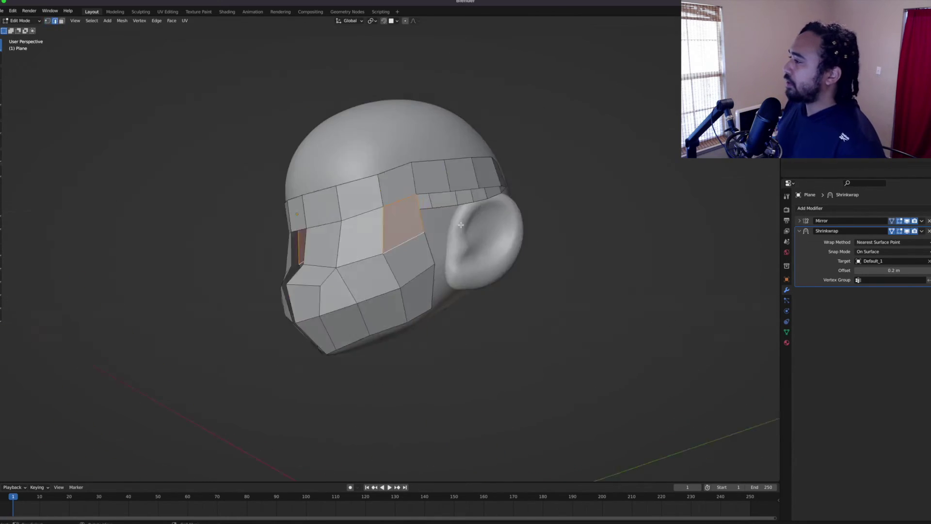
Extrude an edge loop on the mask mesh and reposition its vertices and edges to follow the head
{"action": "key", "text": "g"}
{"action": "left_click", "coordinate": [450, 312]}
{"action": "middle_click_drag", "start_coordinate": [450, 313], "coordinate": [336, 183]}
{"action": "key", "text": "2"}
{"action": "left_click", "coordinate": [395, 177], "text": "alt"}
{"action": "key", "text": "e"}
{"action": "key", "text": "1"}
{"action": "key", "text": "g"}
{"action": "left_click", "coordinate": [361, 206]}
{"action": "key", "text": "2"}
{"action": "key", "text": "g"}
{"action": "left_click", "coordinate": [366, 220]}
{"action": "scroll", "coordinate": [368, 226], "scroll_direction": "down", "scroll_amount": 2}
Apply the mask object's transforms and fill the remaining open gaps in its mesh with faces
{"action": "key", "text": "Tab"}
{"action": "key", "text": "ctrl+a"}
{"action": "key", "text": "ctrl+a"}
{"action": "key", "text": "Tab"}
{"action": "key", "text": "f"}
{"action": "key", "text": "f"}
{"action": "key", "text": "f"}
{"action": "scroll", "coordinate": [354, 218], "scroll_direction": "down", "scroll_amount": 3}
Save the project as "lil head topo"
{"action": "key", "text": "super+s"}
{"action": "type", "text": "lil head topo"}
{"action": "key", "text": "Return"}
Refine the mask's shape by moving selected faces and vertices along its surface
{"action": "left_click", "coordinate": [303, 248]}
{"action": "key", "text": "2"}
{"action": "key", "text": "3"}
{"action": "left_click", "coordinate": [417, 216]}
{"action": "key", "text": "shift+space"}
{"action": "key", "text": "g"}
{"action": "left_click", "coordinate": [295, 225]}
{"action": "key", "text": "1"}
{"action": "left_click_drag", "start_coordinate": [466, 163], "coordinate": [474, 158]}
{"action": "middle_click_drag", "start_coordinate": [337, 183], "coordinate": [777, 314]}
{"action": "left_click", "coordinate": [451, 236]}
{"action": "key", "text": "g"}
{"action": "left_click", "coordinate": [409, 179]}
Finish adjusting the mask topology and check the low-poly head in object mode from a distance
{"action": "key", "text": "alt+z"}
{"action": "key", "text": "ctrl+a"}
{"action": "key", "text": "2"}
{"action": "key", "text": "Tab"}
{"action": "scroll", "coordinate": [390, 243], "scroll_direction": "down", "scroll_amount": 3}
{"action": "key", "text": "Tab"}
{"action": "middle_click_drag", "start_coordinate": [436, 242], "coordinate": [397, 233]}
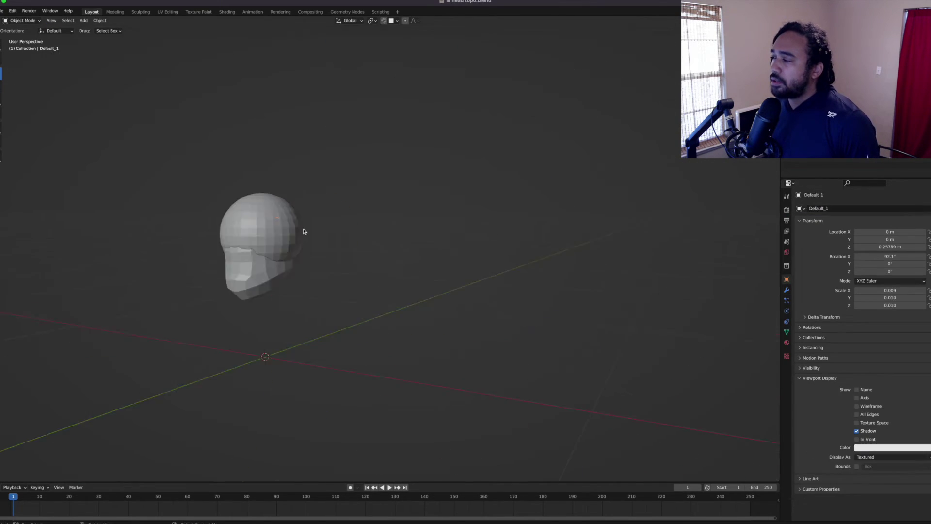
Delete a box-selected part of the Default_1 head mesh in see-through side view
{"action": "key", "text": "Tab"}
{"action": "key", "text": "KP_3"}
{"action": "key", "text": "alt+z"}
{"action": "left_click_drag", "start_coordinate": [231, 135], "coordinate": [355, 334]}
{"action": "key", "text": "x"}
{"action": "key", "text": "Tab"}
Reshape the remaining head shell toward a hood around the mask, selecting its upper faces in side view
{"action": "middle_click_drag", "start_coordinate": [355, 271], "coordinate": [300, 247]}
{"action": "key", "text": "Tab"}
{"action": "key", "text": "KP_3"}
{"action": "key", "text": "ctrl+Tab"}
{"action": "mouse_move", "coordinate": [305, 208]}
{"action": "middle_mouse_down"}
{"action": "mouse_move", "coordinate": [405, 214]}
{"action": "mouse_move", "coordinate": [410, 189]}
{"action": "middle_mouse_up"}
{"action": "key", "text": "Tab"}
{"action": "key", "text": "3"}
{"action": "key", "text": "KP_3"}
{"action": "left_click_drag", "start_coordinate": [238, 109], "coordinate": [295, 189]}
{"action": "mouse_move", "coordinate": [260, 255]}
{"action": "middle_mouse_down"}
{"action": "mouse_move", "coordinate": [340, 227]}
{"action": "mouse_move", "coordinate": [350, 206]}
{"action": "mouse_move", "coordinate": [272, 204]}
{"action": "mouse_move", "coordinate": [351, 258]}
{"action": "mouse_move", "coordinate": [311, 247]}
{"action": "middle_mouse_up"}
{"action": "key", "text": "Tab"}
Add a new mesh piece for the pointed spikes beside the chin and open it for editing
{"action": "key", "text": "ctrl+Tab"}
{"action": "key", "text": "shift+a"}
{"action": "key", "text": "s"}
{"action": "left_click", "coordinate": [381, 227]}
{"action": "key", "text": "Tab"}
{"action": "middle_click_drag", "start_coordinate": [381, 228], "coordinate": [519, 316]}
{"action": "left_click", "coordinate": [501, 320]}
Scale and rotate the piece into a chin spike and duplicate it twice to form a fan
{"action": "key", "text": "Tab"}
{"action": "mouse_move", "coordinate": [501, 320]}
{"action": "left_mouse_down"}
{"action": "mouse_move", "coordinate": [390, 147]}
{"action": "mouse_move", "coordinate": [472, 146]}
{"action": "left_mouse_up"}
{"action": "key", "text": "s"}
{"action": "key", "text": "r"}
{"action": "key", "text": "shift+d"}
{"action": "key", "text": "shift+d"}
Add a plane shaped as a tall eye on the face, with Shrinkwrap and X-axis Mirror modifiers
{"action": "middle_click_drag", "start_coordinate": [423, 133], "coordinate": [378, 271]}
{"action": "scroll", "coordinate": [378, 271], "scroll_direction": "down", "scroll_amount": 5}
{"action": "key", "text": "shift+a"}
{"action": "key", "text": "Tab"}
{"action": "right_click", "coordinate": [333, 238]}
{"action": "left_click", "coordinate": [333, 237]}
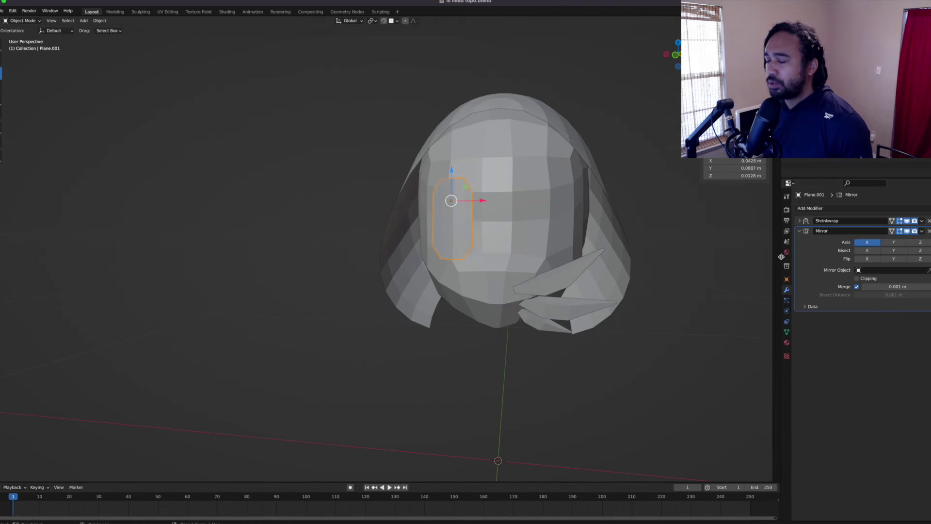
Mirror the chin spikes and eye across X, and set the eye's Shrinkwrap to Above Surface of Plane with 0 m offset
{"action": "middle_click_drag", "start_coordinate": [437, 242], "coordinate": [379, 247]}
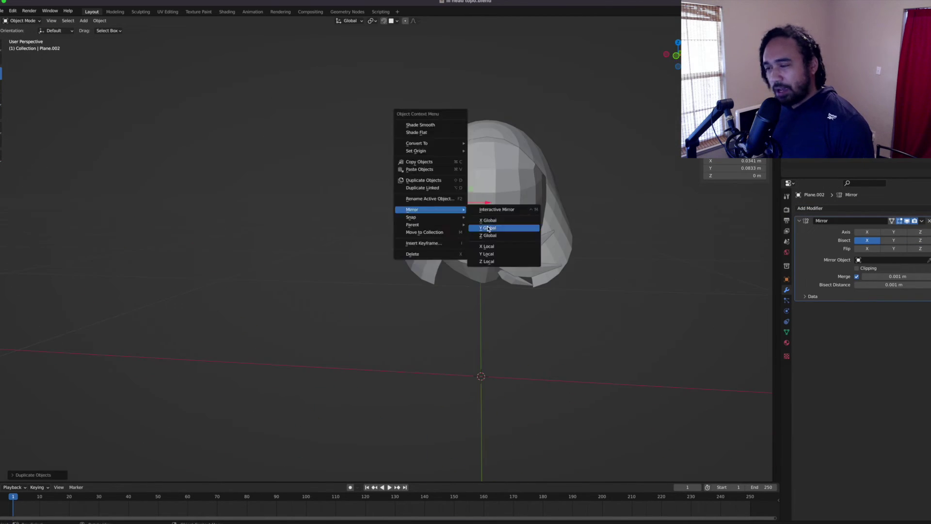
{"action": "right_click", "coordinate": [453, 227]}
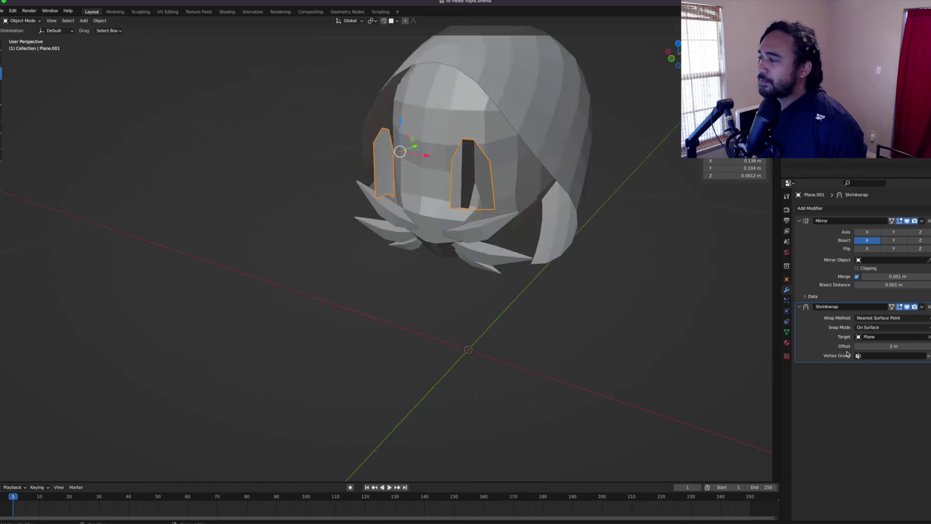
{"action": "right_click", "coordinate": [339, 259]}
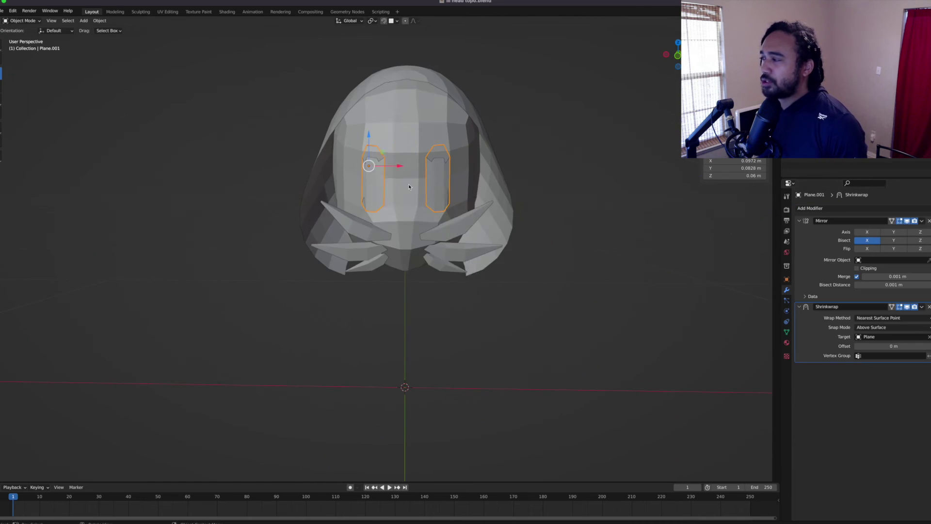